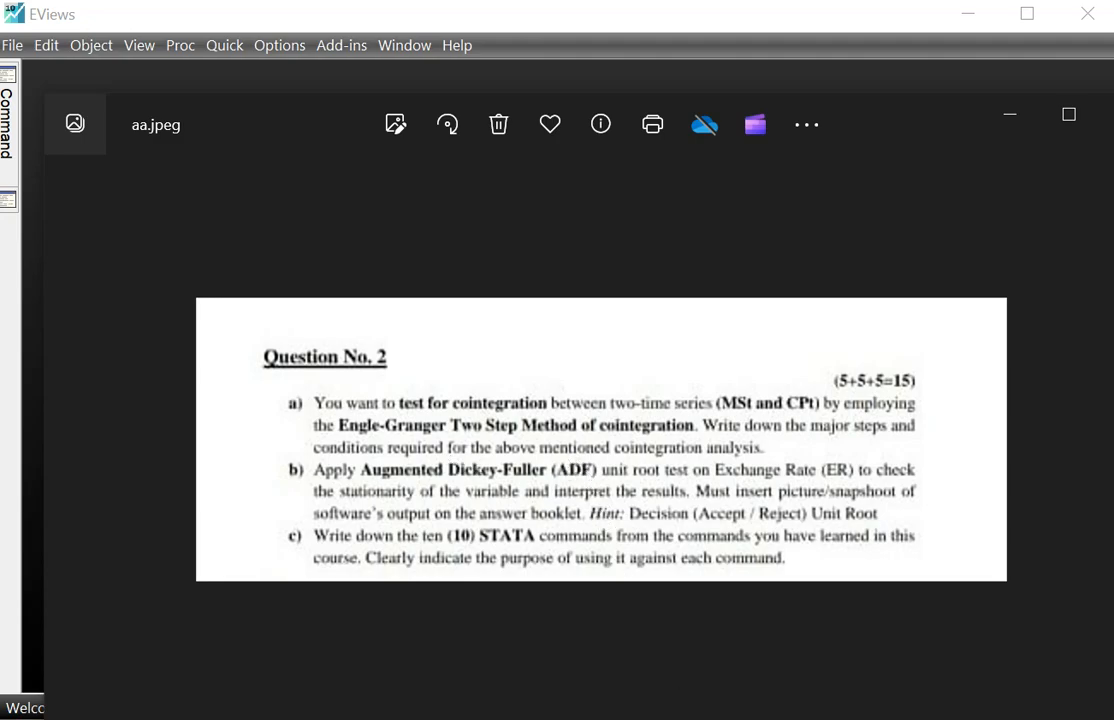
- Review the handwritten Engle Granger cointegration notes and the MONEY SUPPLY DATA workbook, leaving only EViews in view
mouse_move(634, 718)
left_click(766, 705)
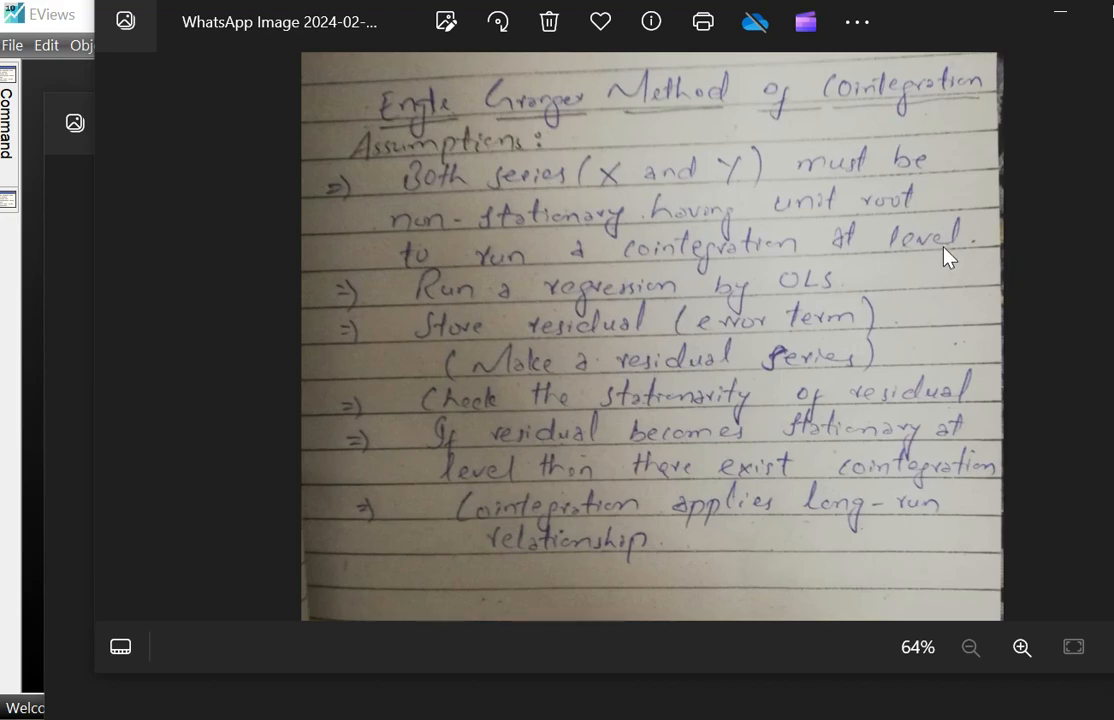
left_click(1062, 14)
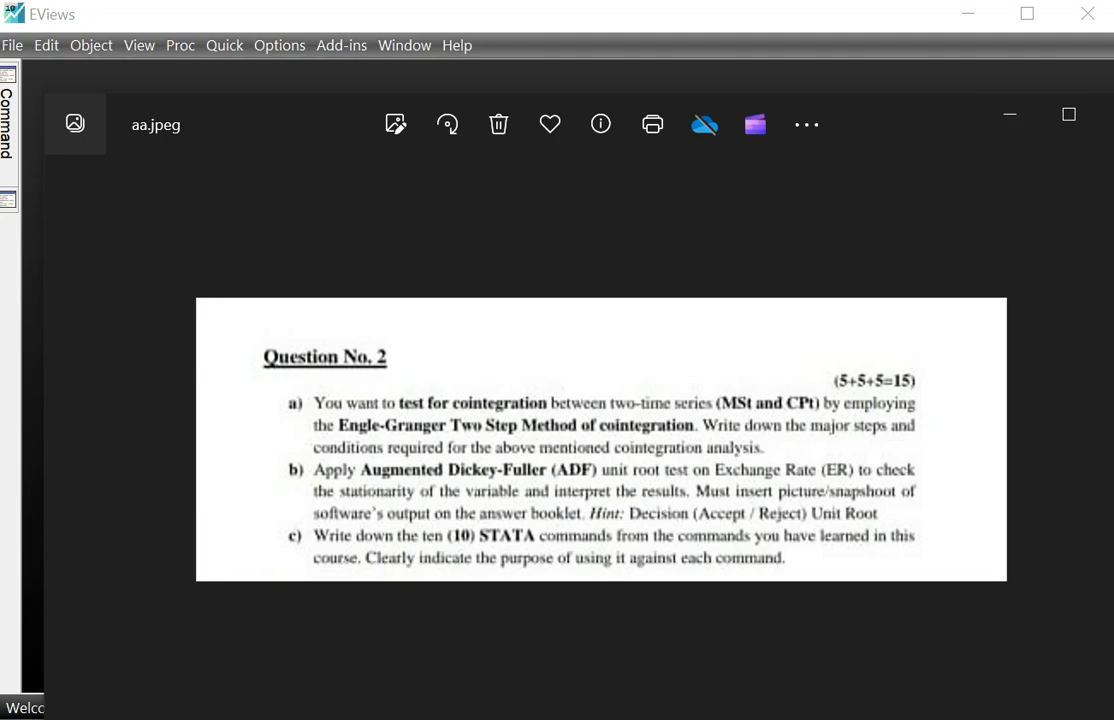
left_click(388, 716)
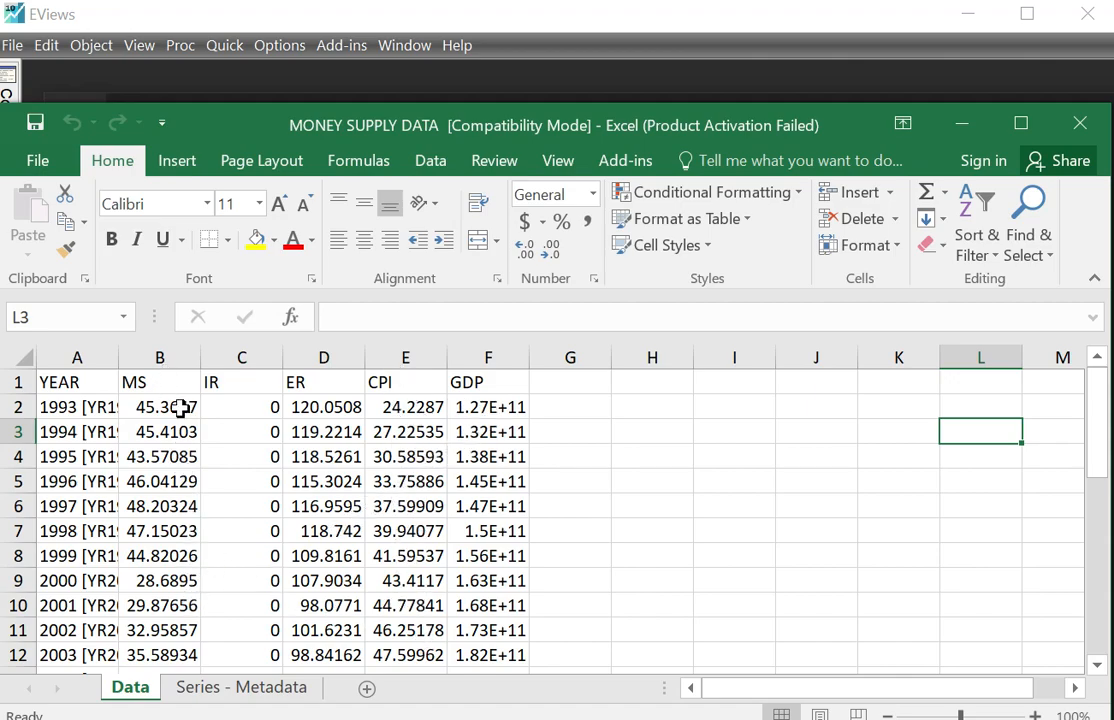
left_click(975, 137)
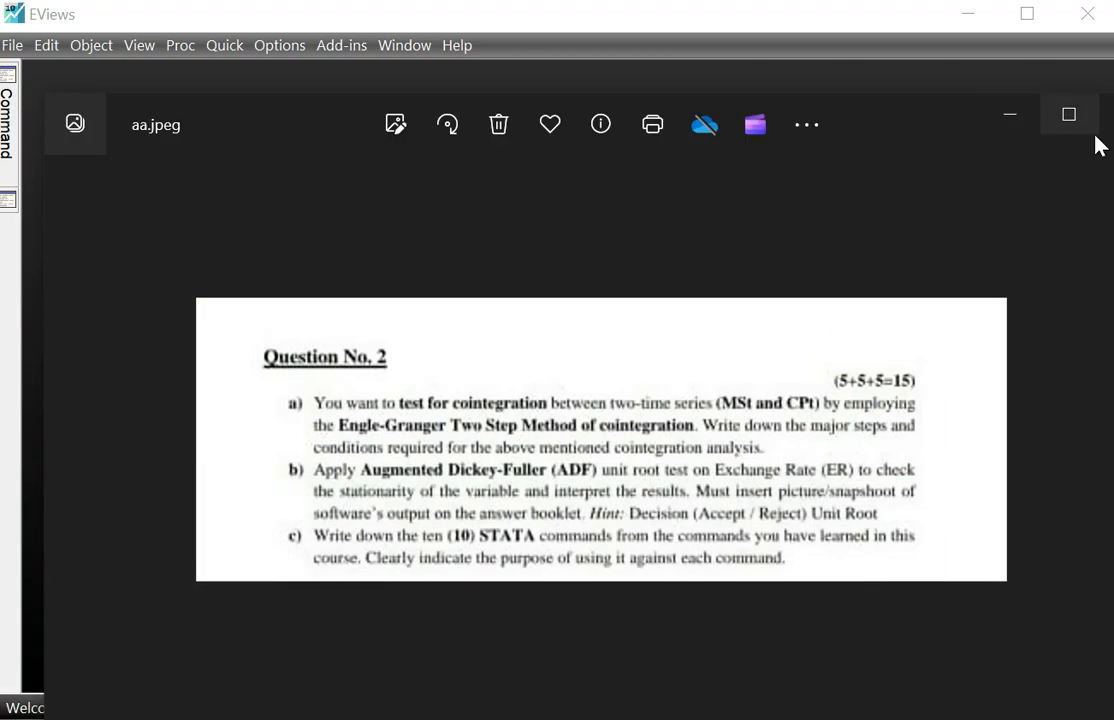
left_click(1012, 121)
- Import the MONEY SUPPLY DATA file from the Desktop into EViews
left_click(12, 45)
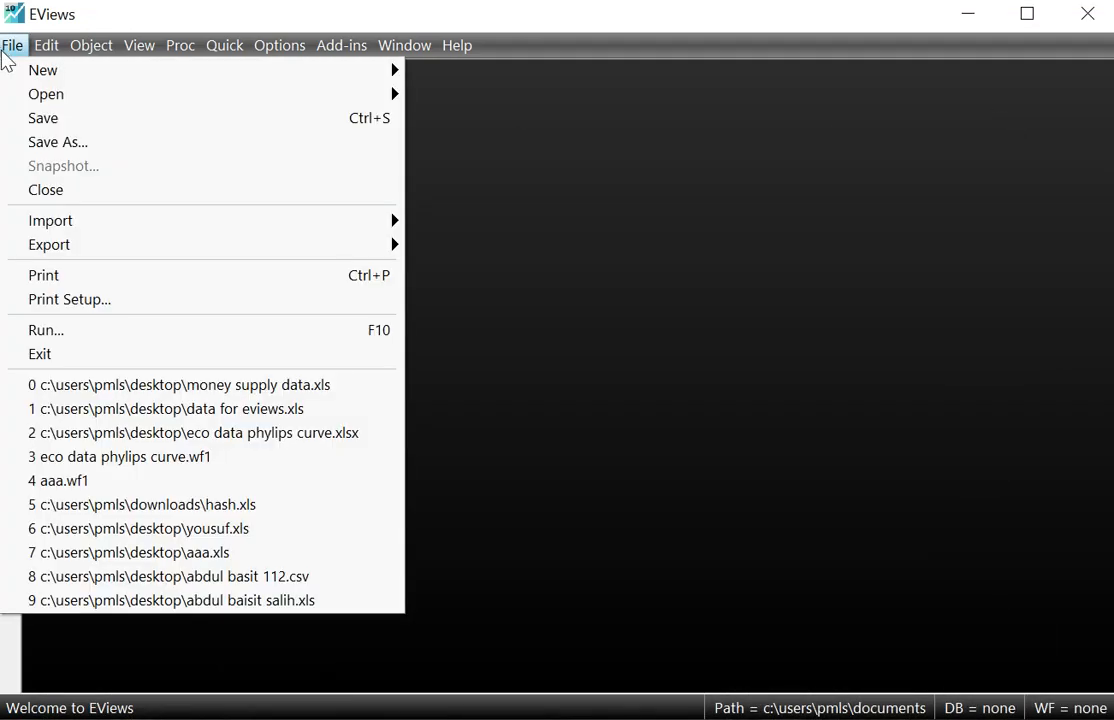
mouse_move(242, 238)
mouse_move(286, 222)
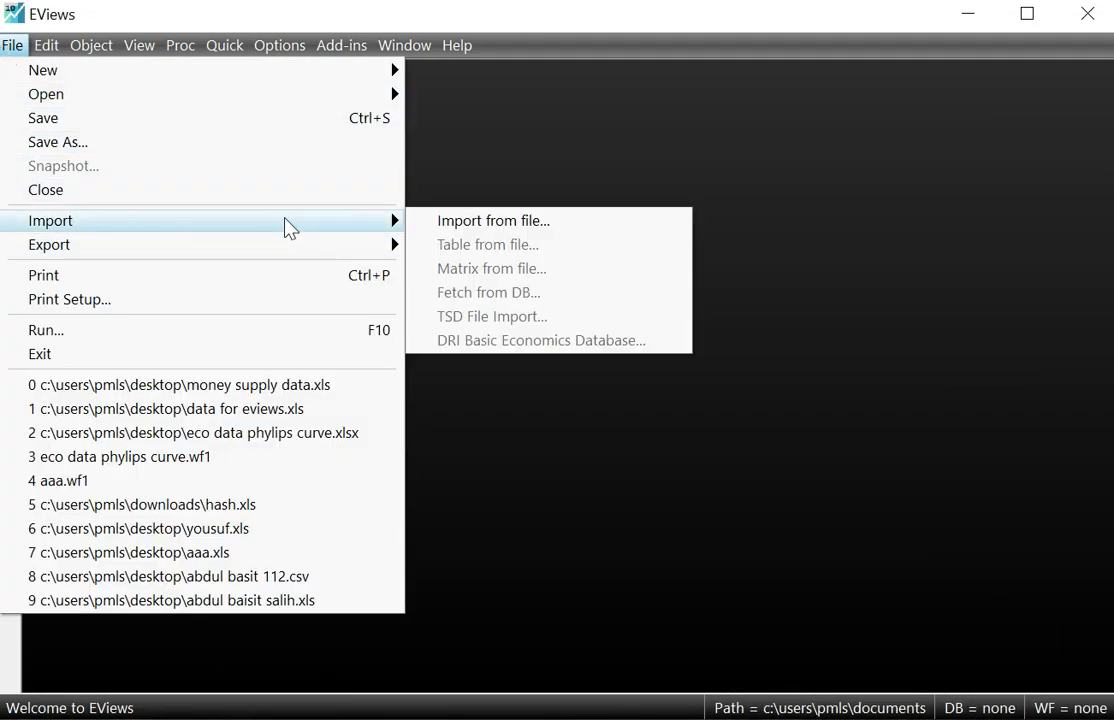
left_click(522, 224)
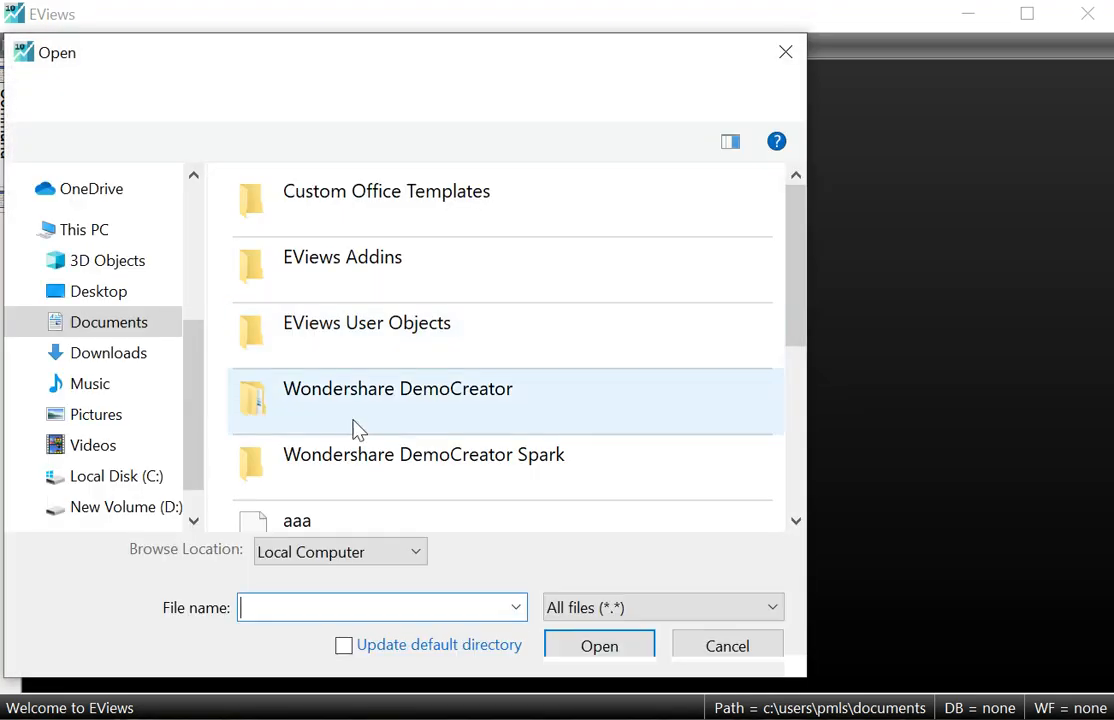
left_click(120, 303)
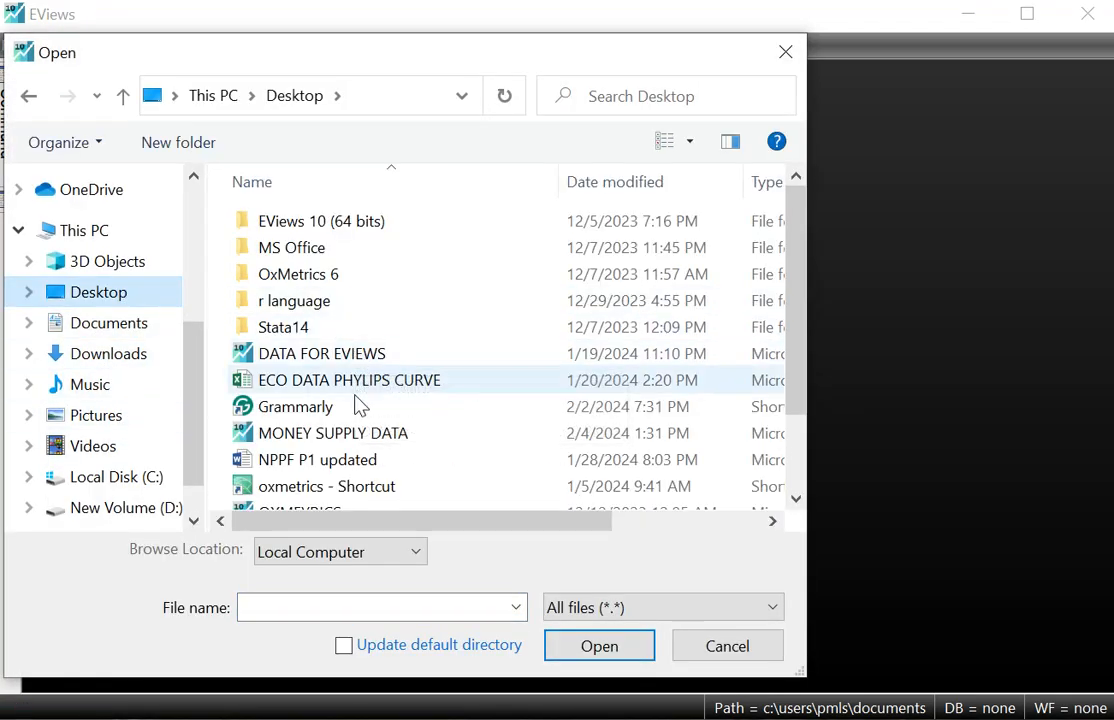
left_click(338, 445)
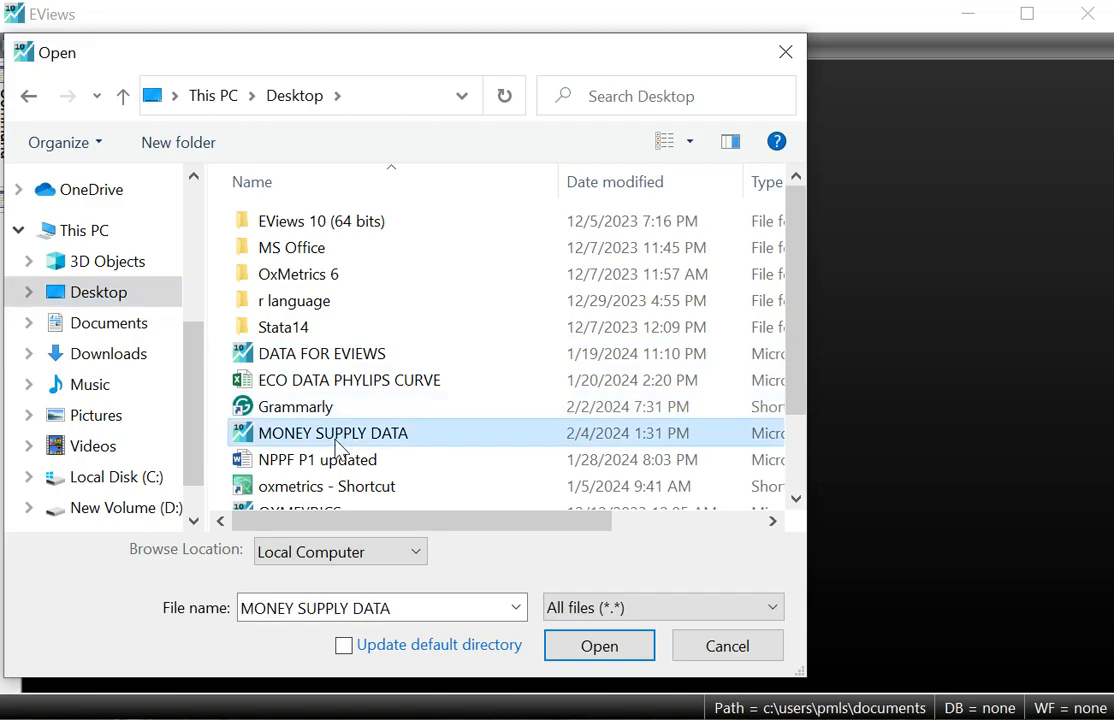
left_click(603, 647)
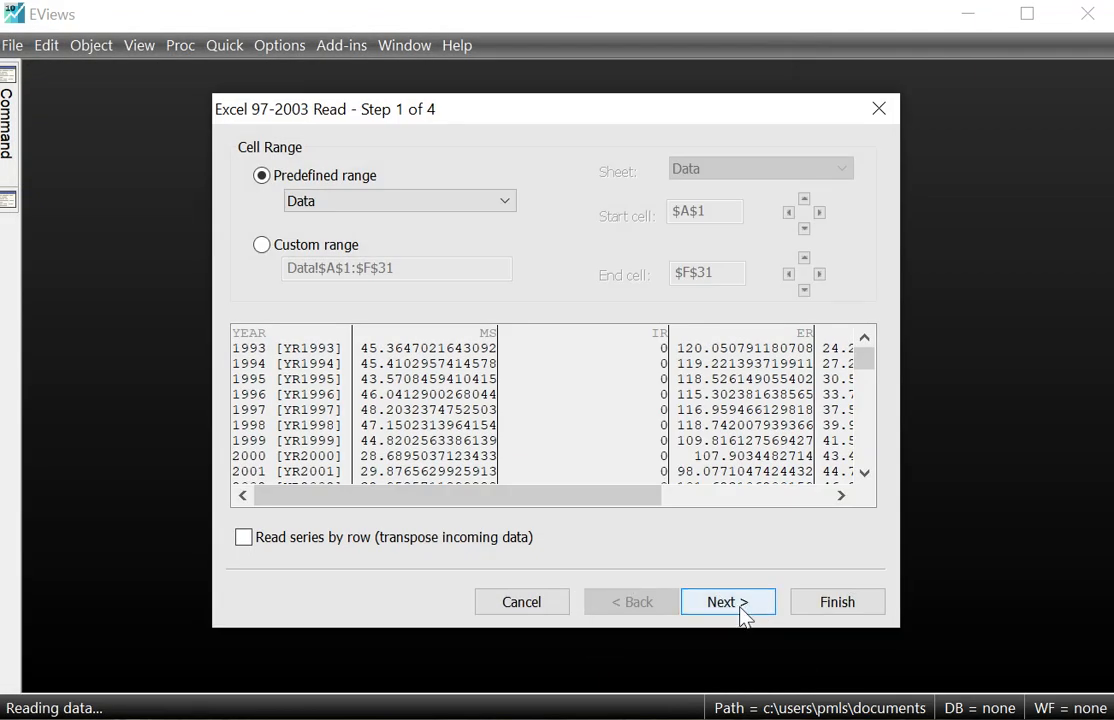
- Complete the Excel read with the default settings as a new workfile, without linking to the external source, and maximize the workfile
left_click(740, 606)
left_click(737, 604)
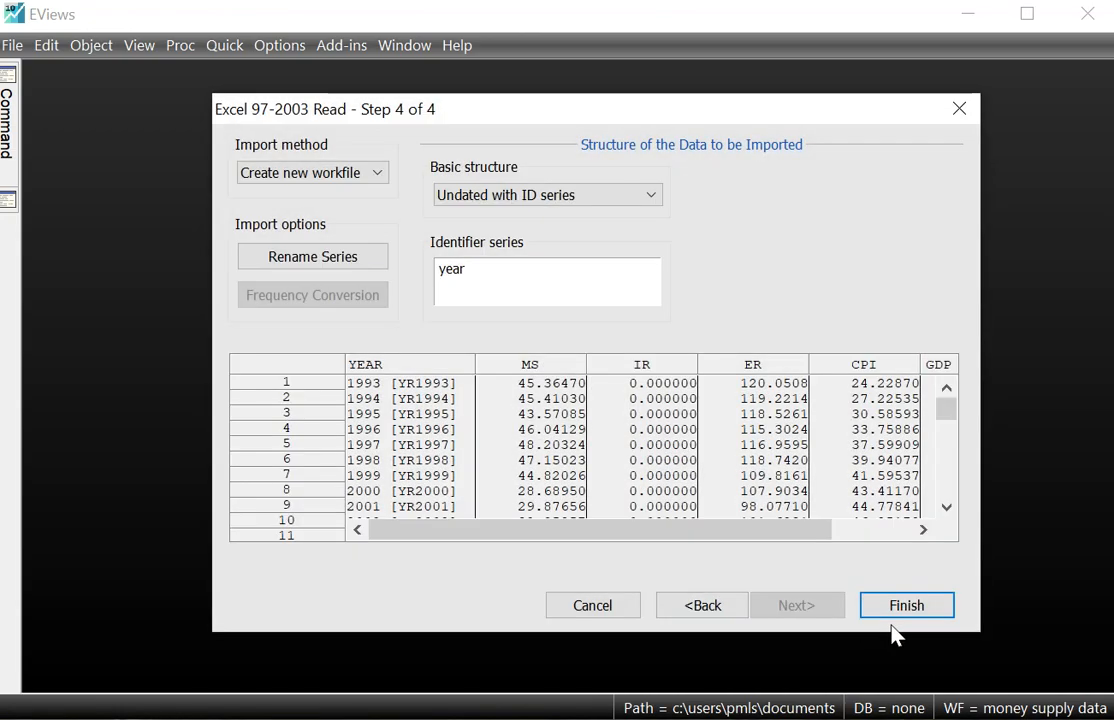
left_click(907, 612)
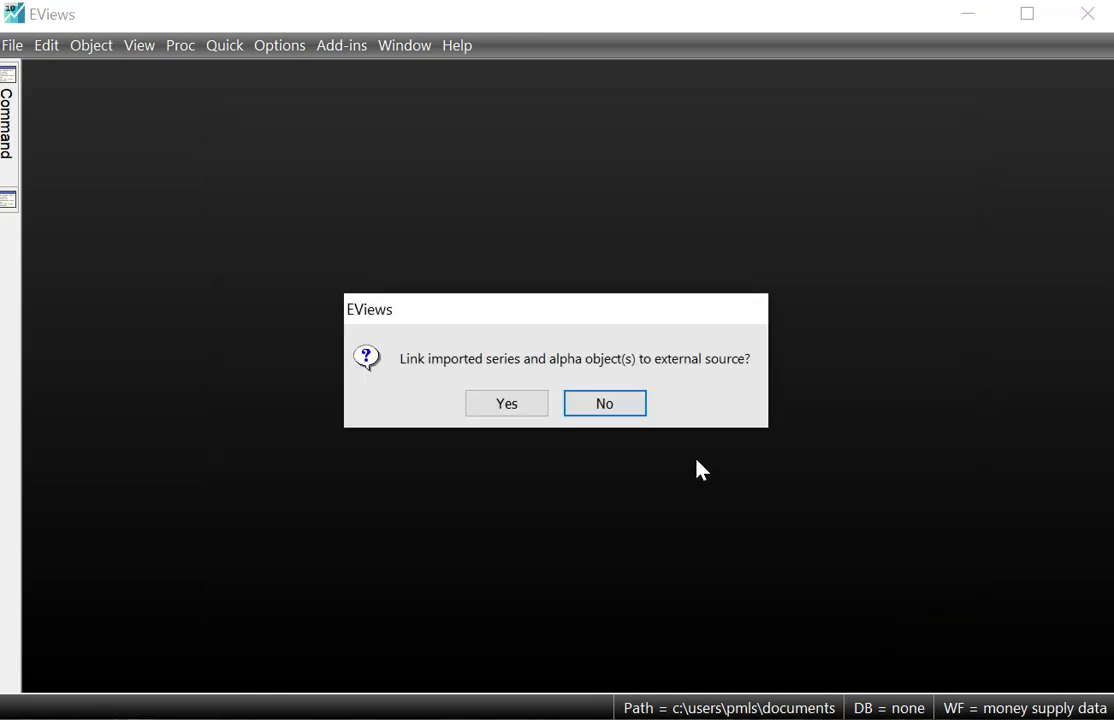
left_click(606, 404)
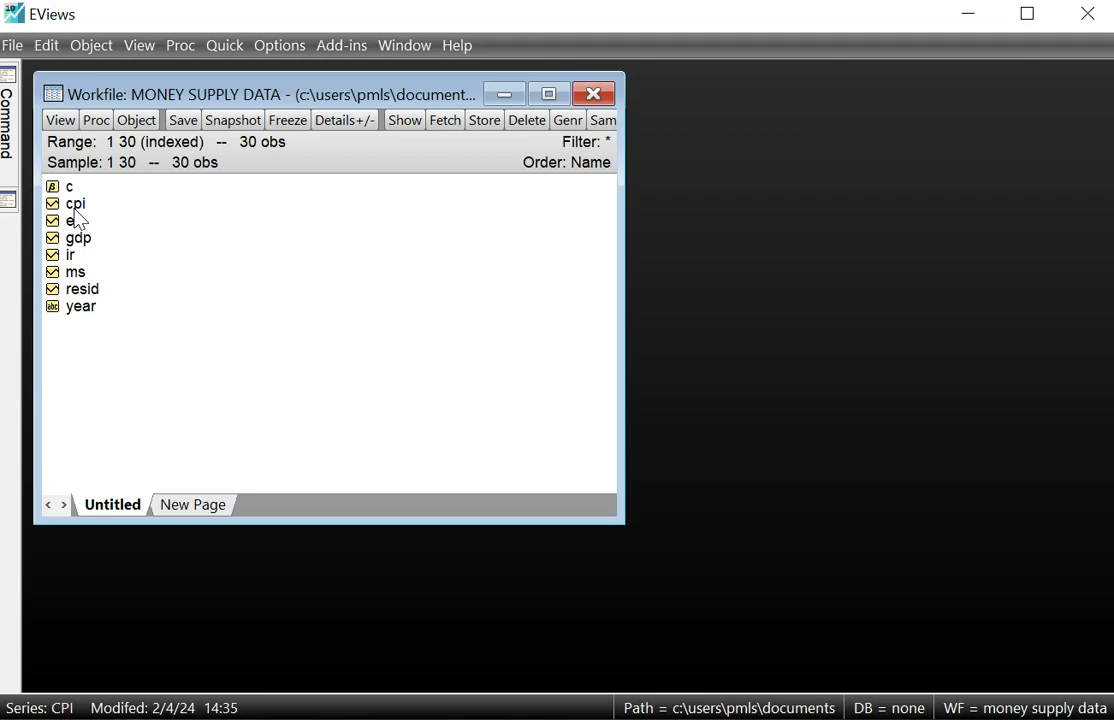
left_click(549, 95)
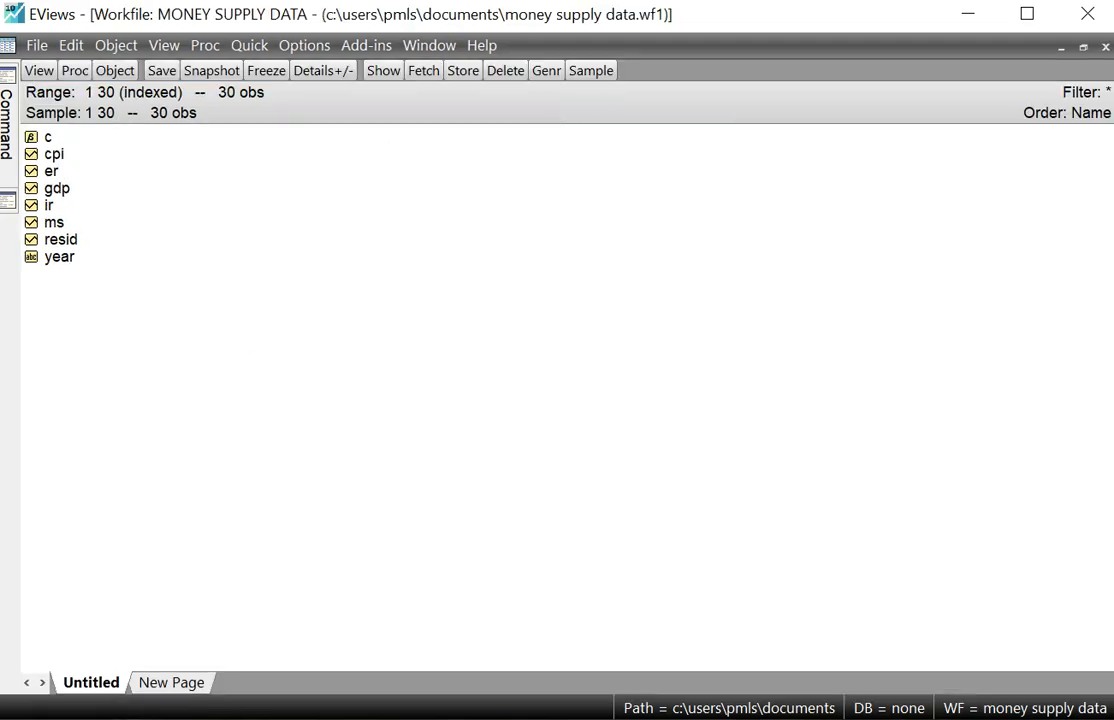
- Check the assumption that both series must be non-stationary in the handwritten Engle Granger notes
mouse_move(620, 710)
left_click(691, 695)
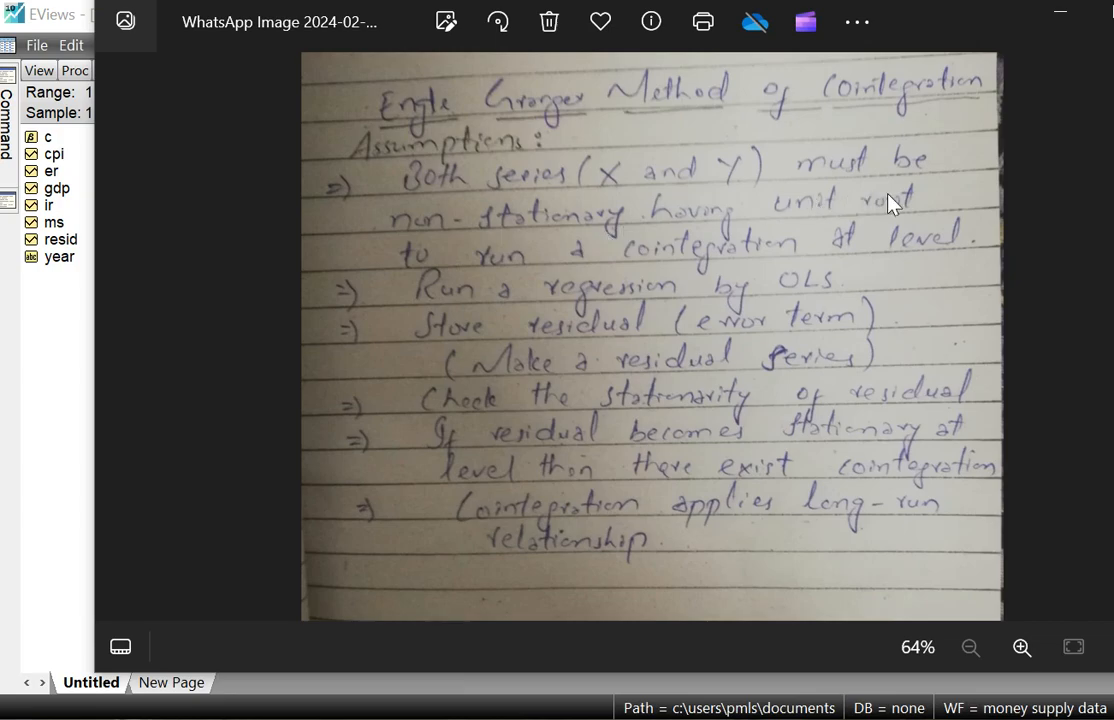
left_click(1074, 22)
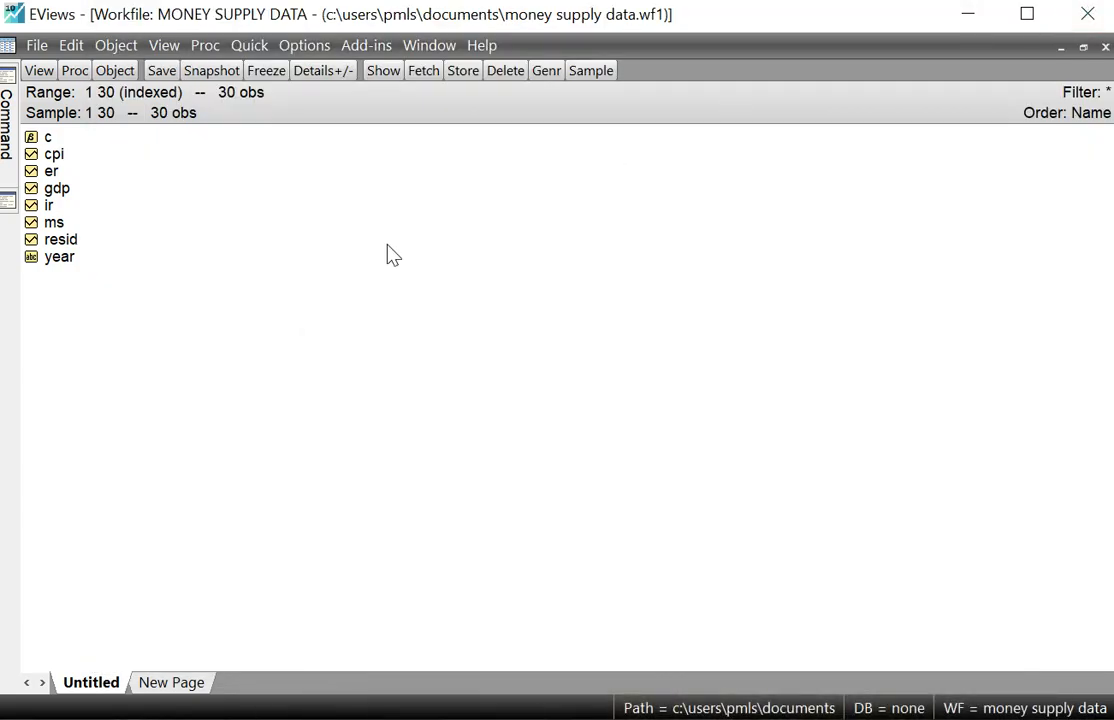
- View the ms series as a basic Line & Symbol graph of the raw data, and close the series
double_click(58, 222)
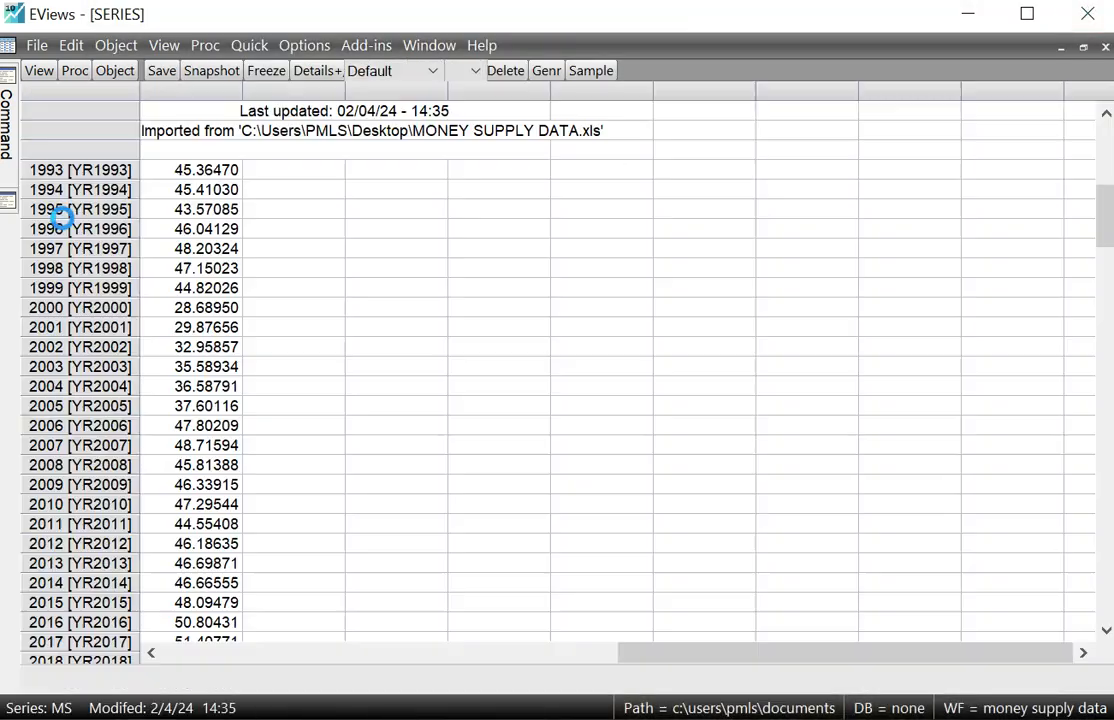
left_click(38, 76)
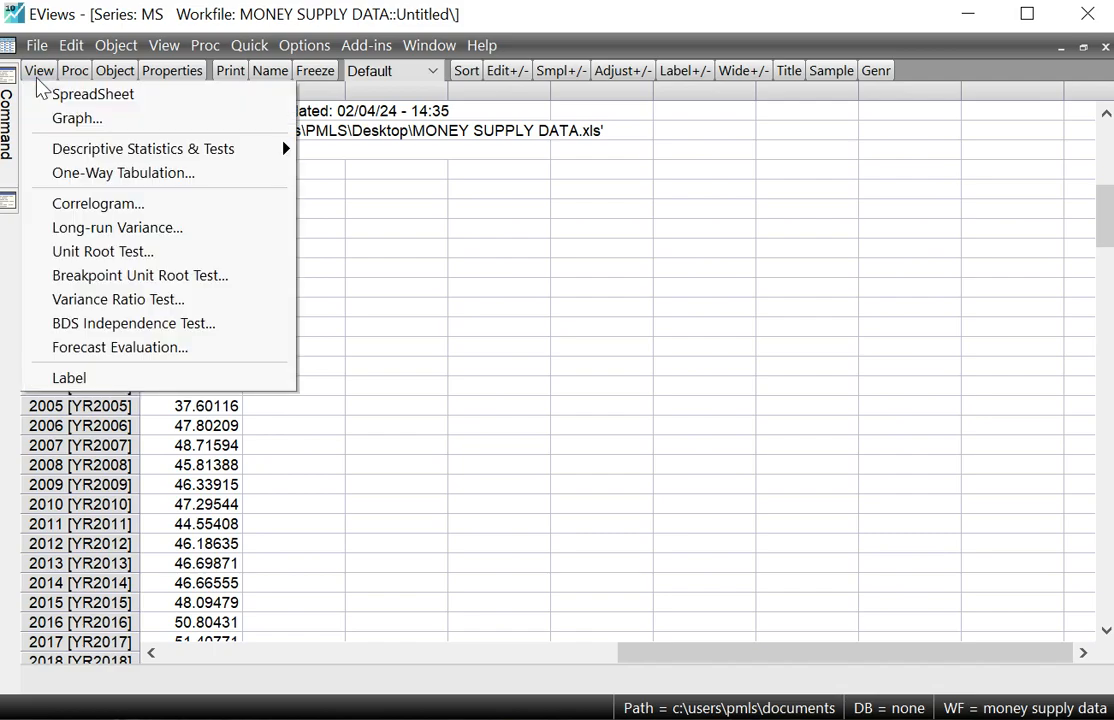
left_click(80, 118)
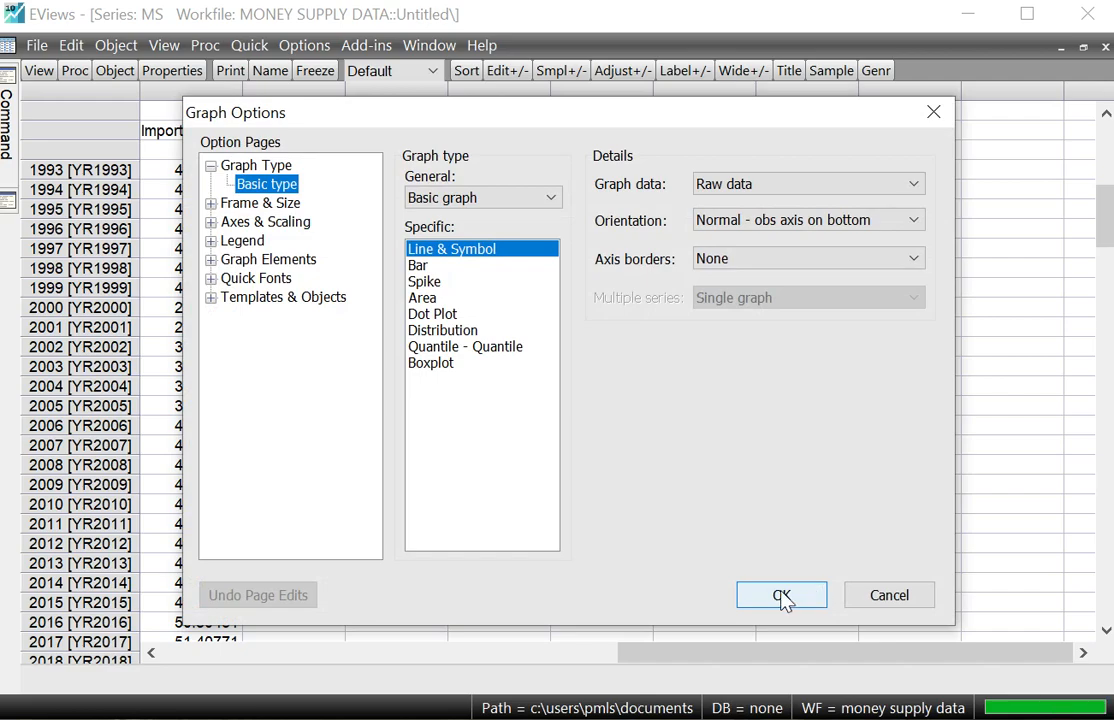
left_click(779, 596)
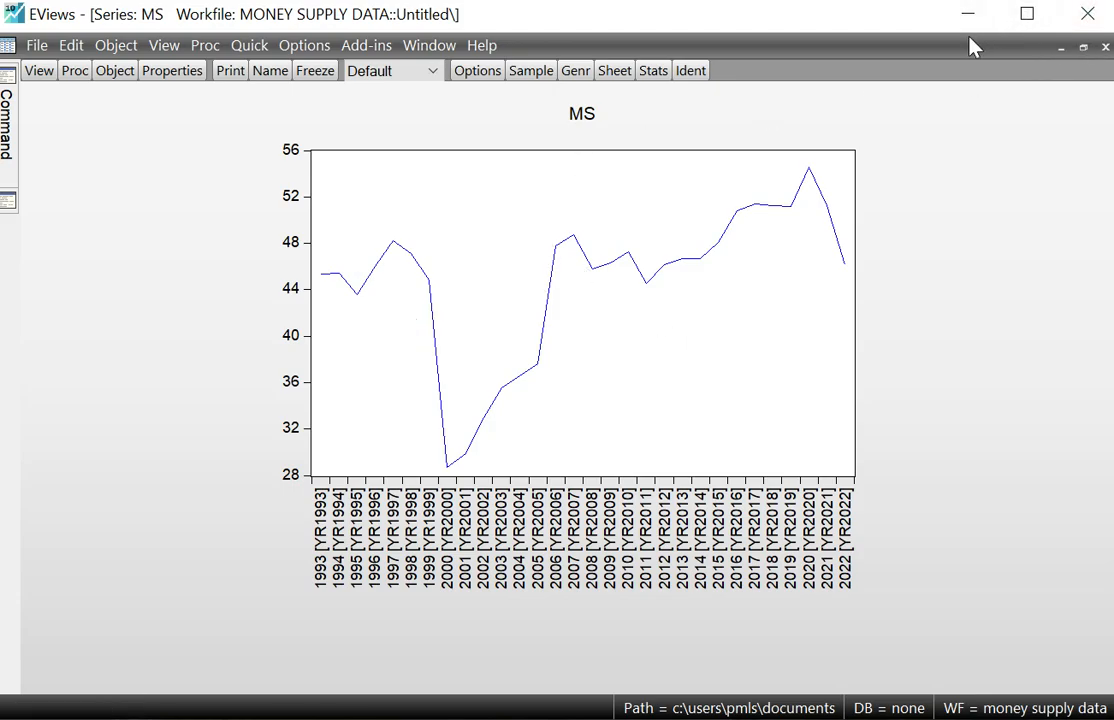
left_click(1105, 47)
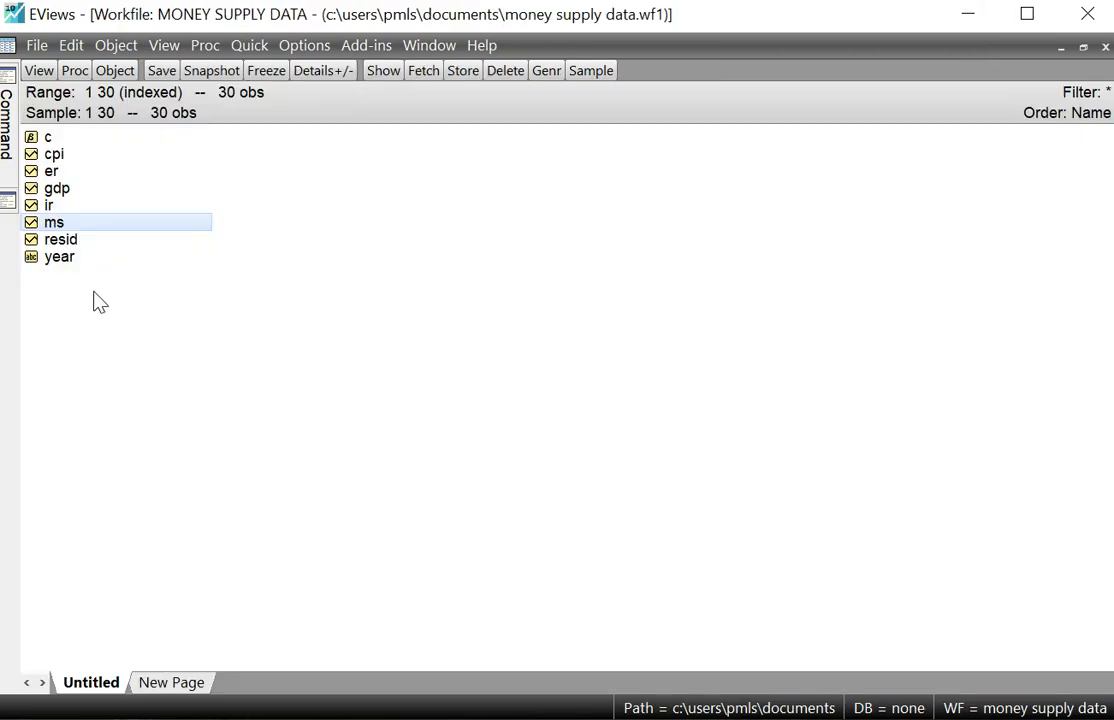
- View the cpi series as a basic Line & Symbol graph of the raw data, and close the series
double_click(72, 154)
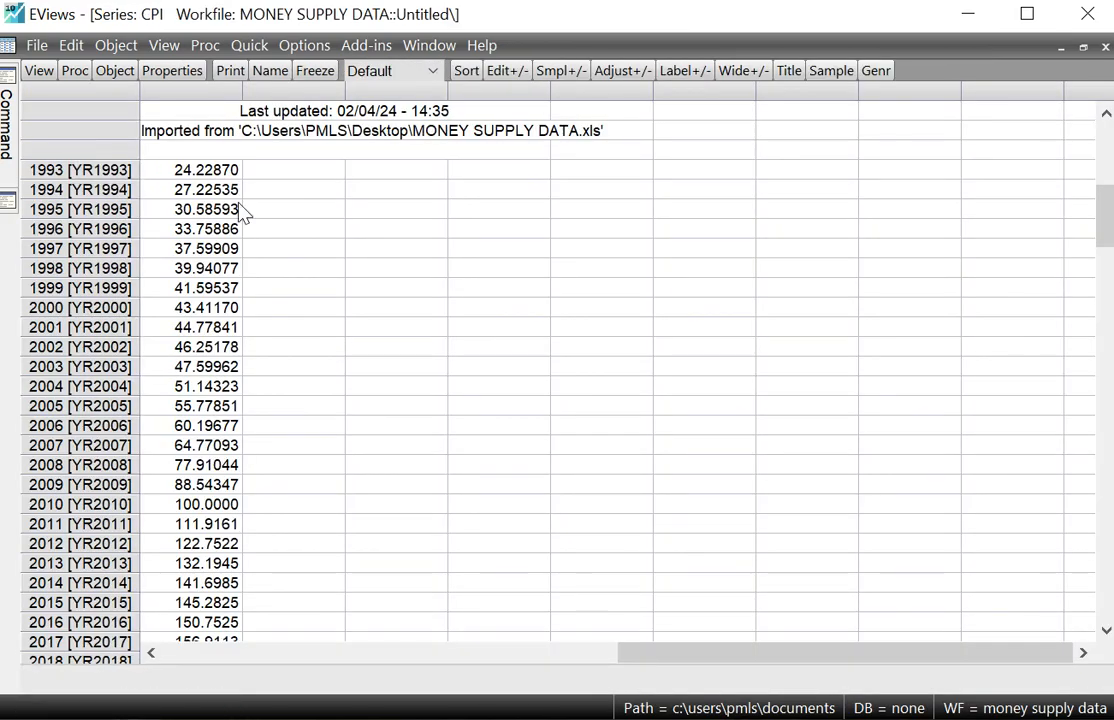
left_click(30, 74)
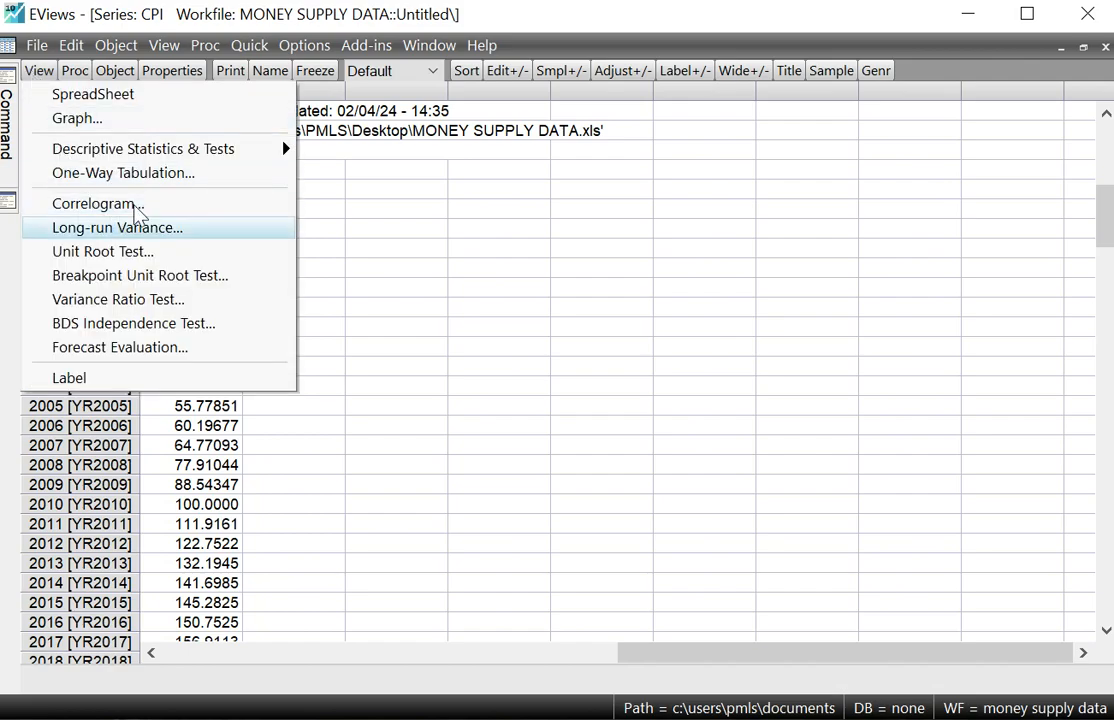
left_click(206, 118)
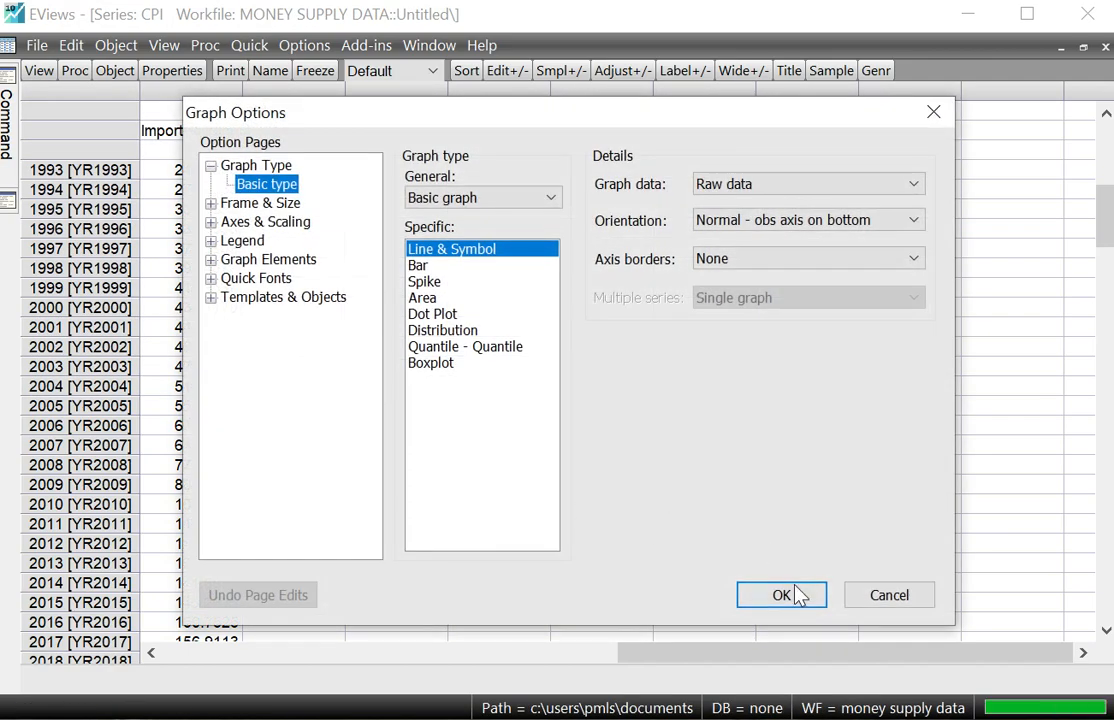
left_click(798, 595)
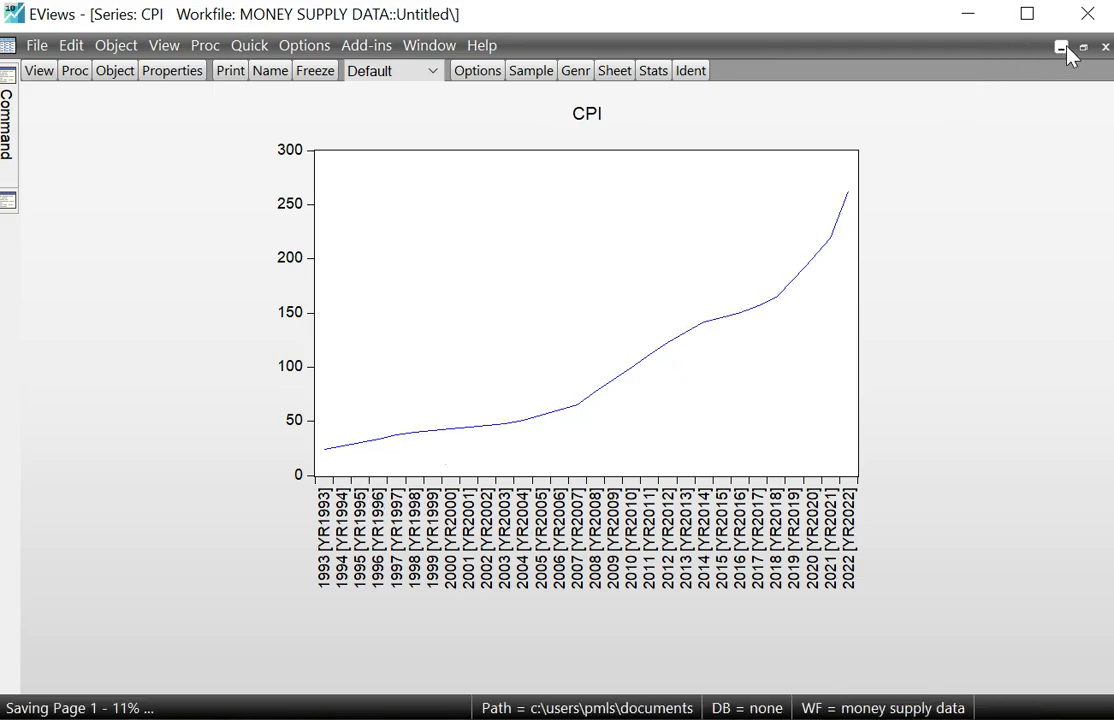
left_click(1105, 47)
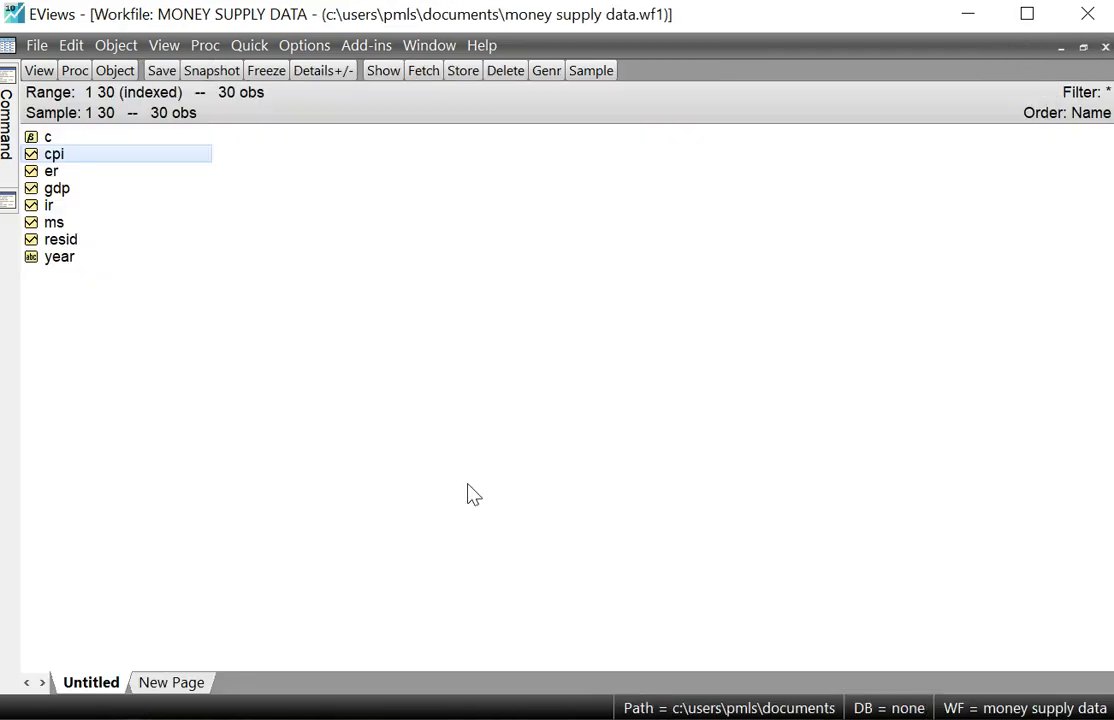
- Consult the regression and residual steps in the handwritten notes, and inspect the contents of the resid series
mouse_move(647, 715)
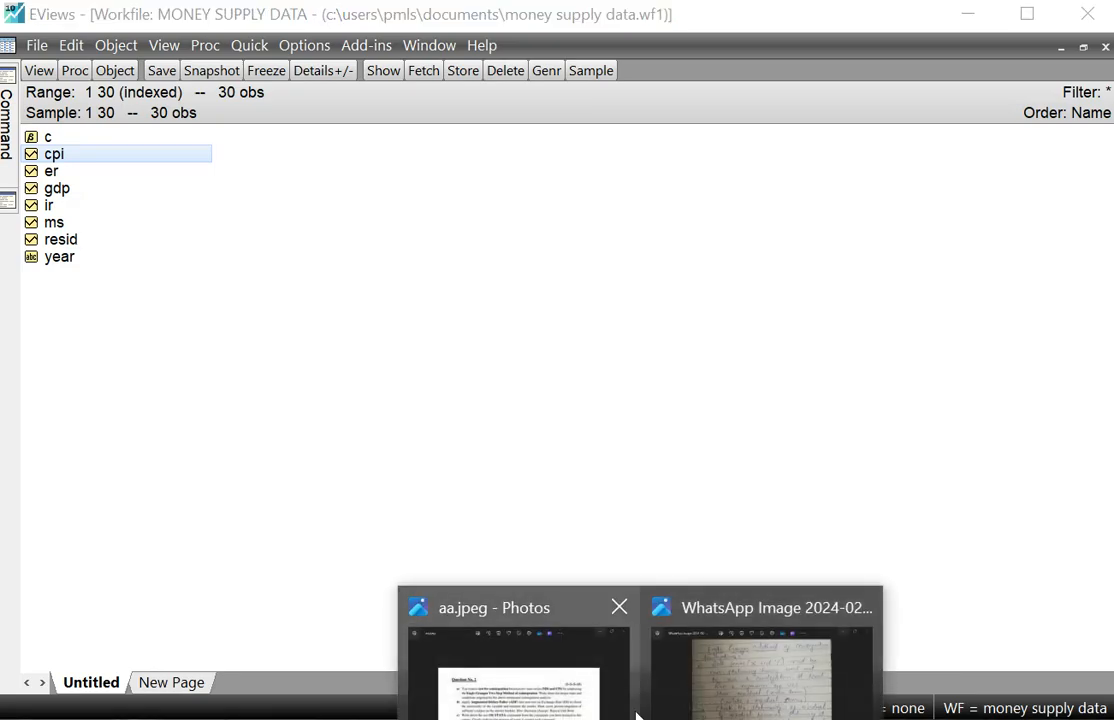
left_click(721, 705)
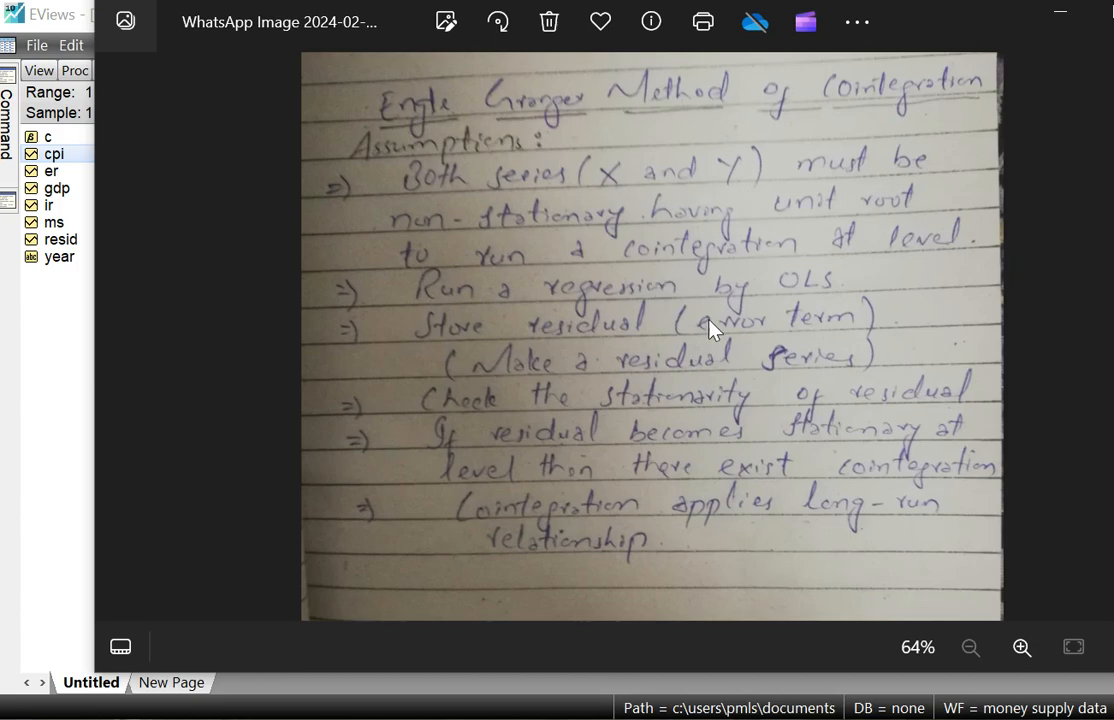
left_click(1061, 18)
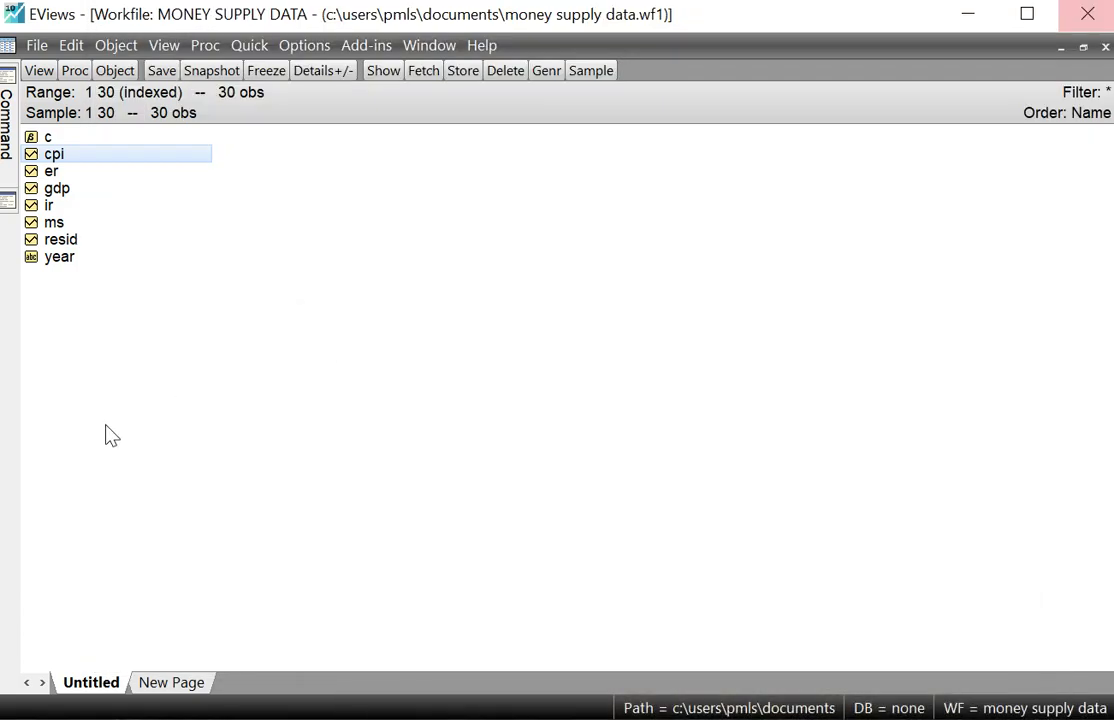
double_click(76, 242)
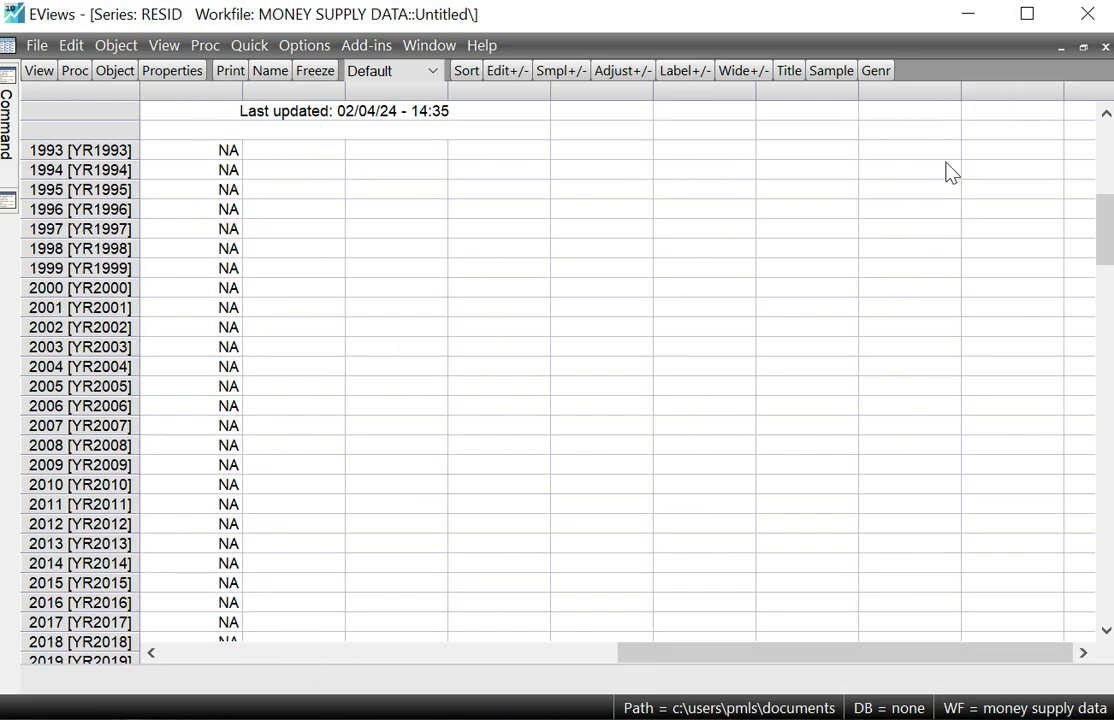
left_click(1104, 47)
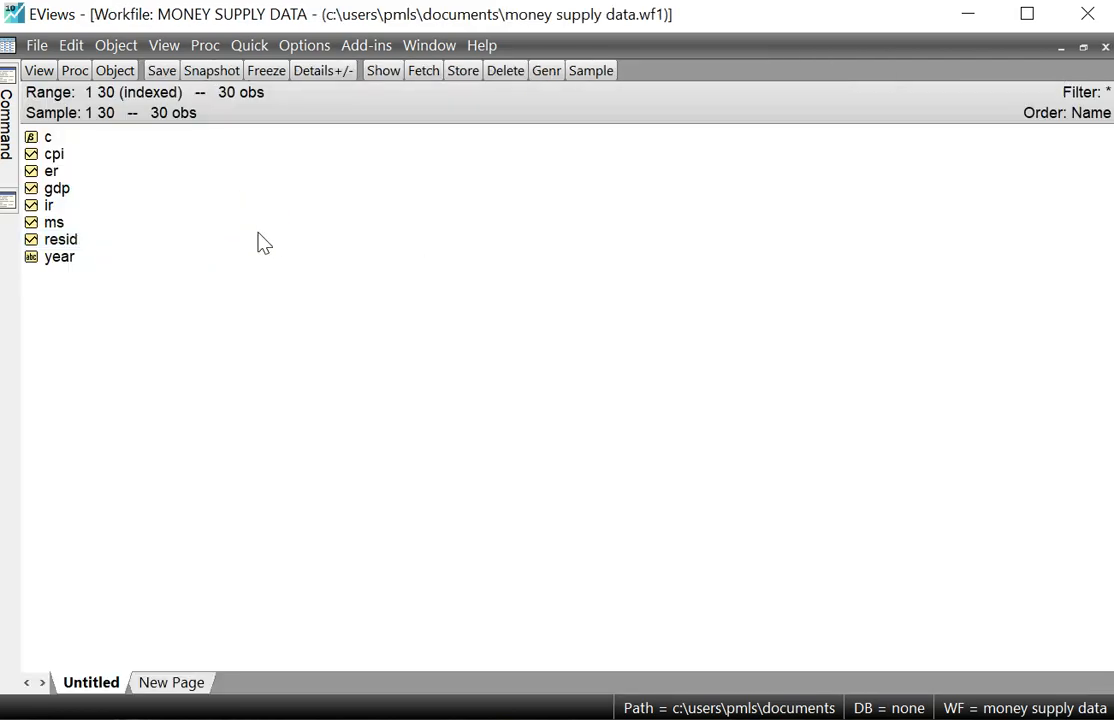
- Estimate a least squares equation with ms as dependent variable and cpi and c as regressors over sample 1 30, consulting the handwritten notes
left_click(57, 222)
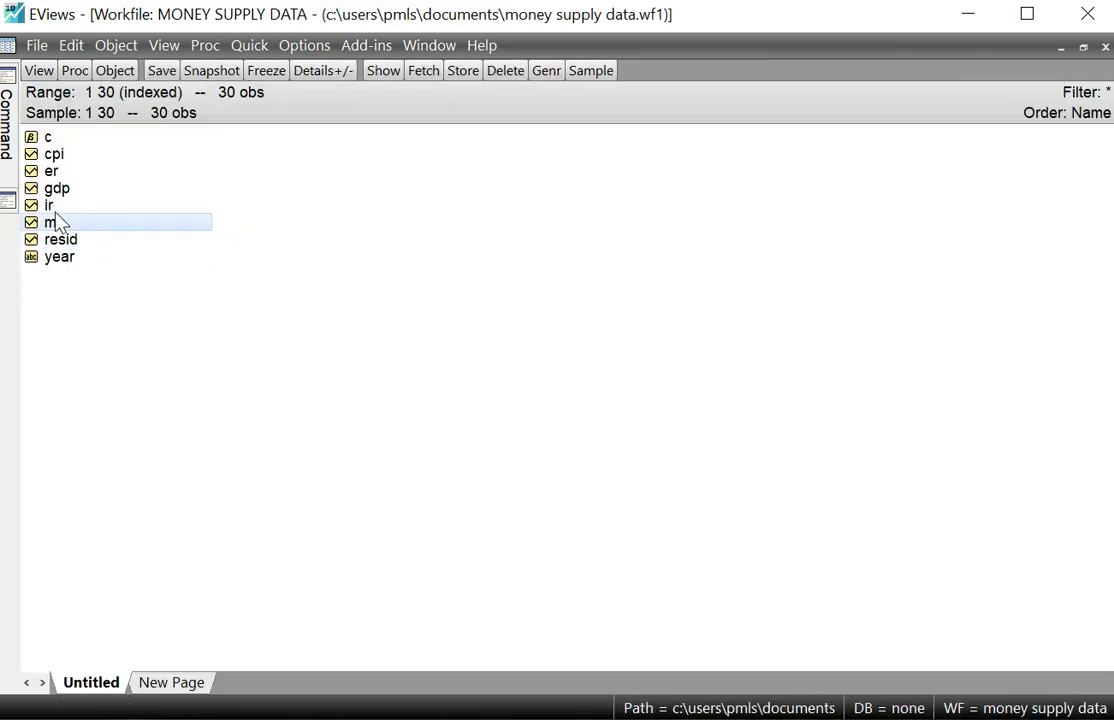
left_click(60, 158, "ctrl")
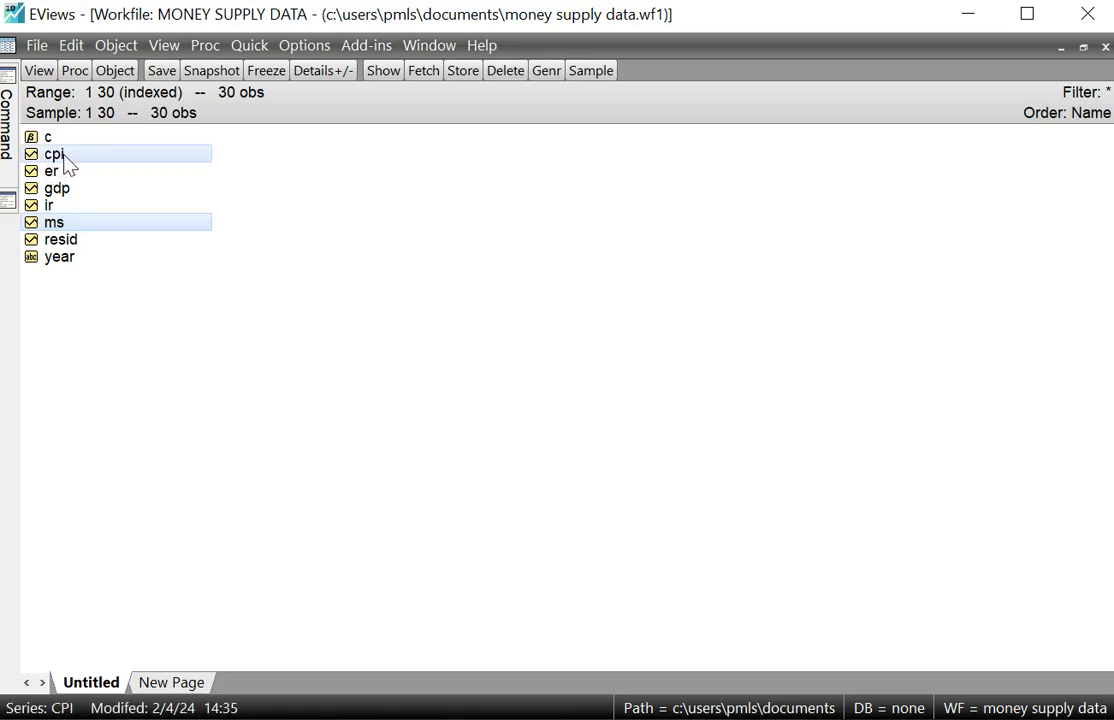
right_click(62, 156)
mouse_move(159, 169)
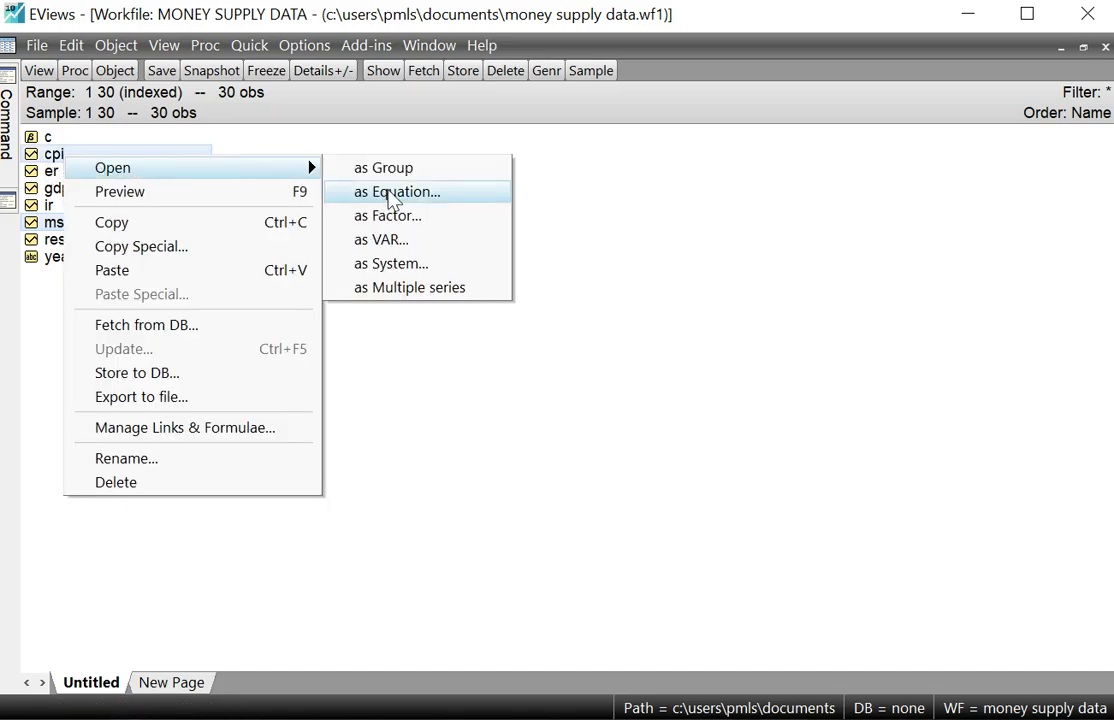
left_click(434, 193)
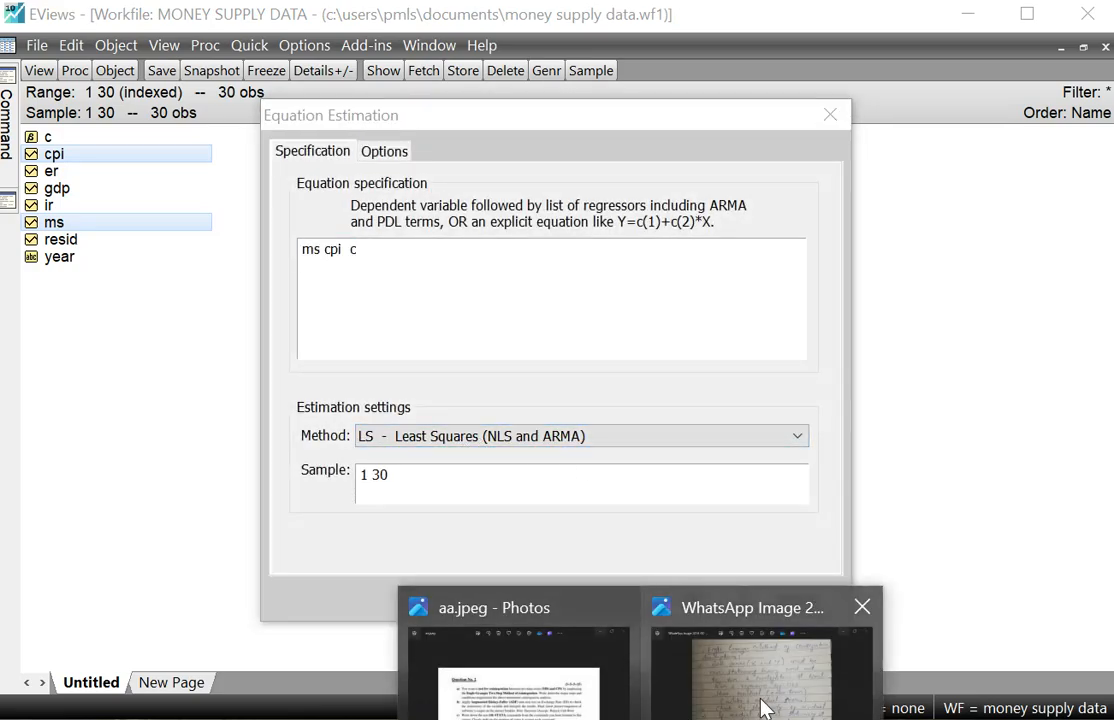
left_click(765, 705)
left_click(770, 708)
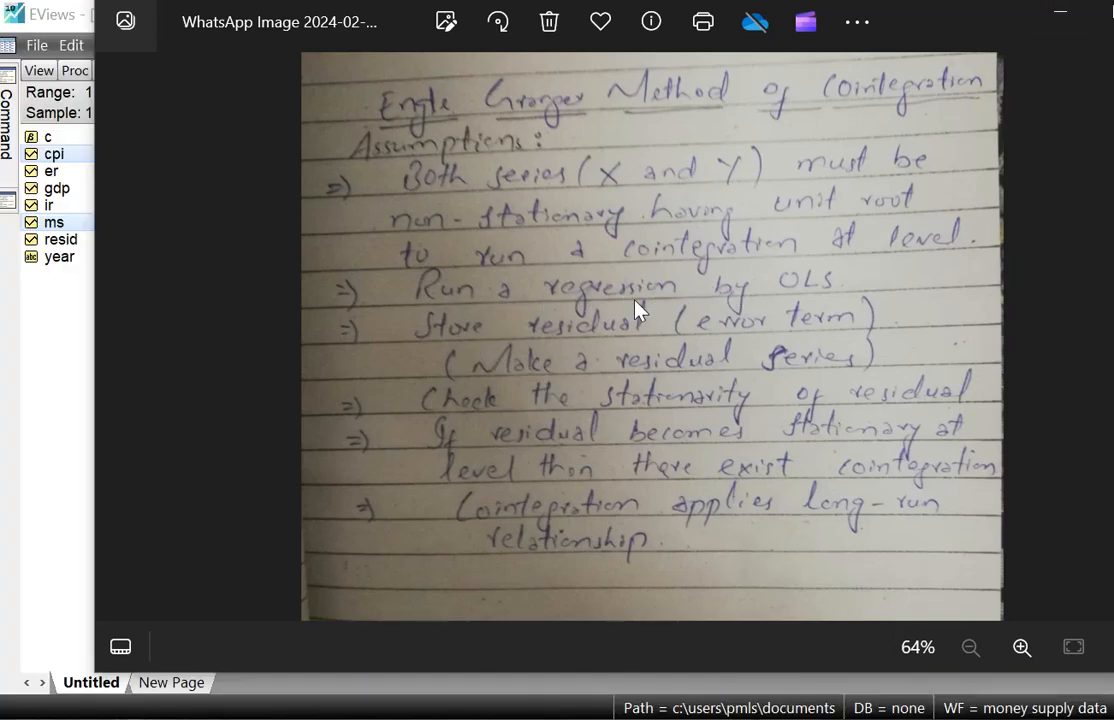
left_click(710, 698)
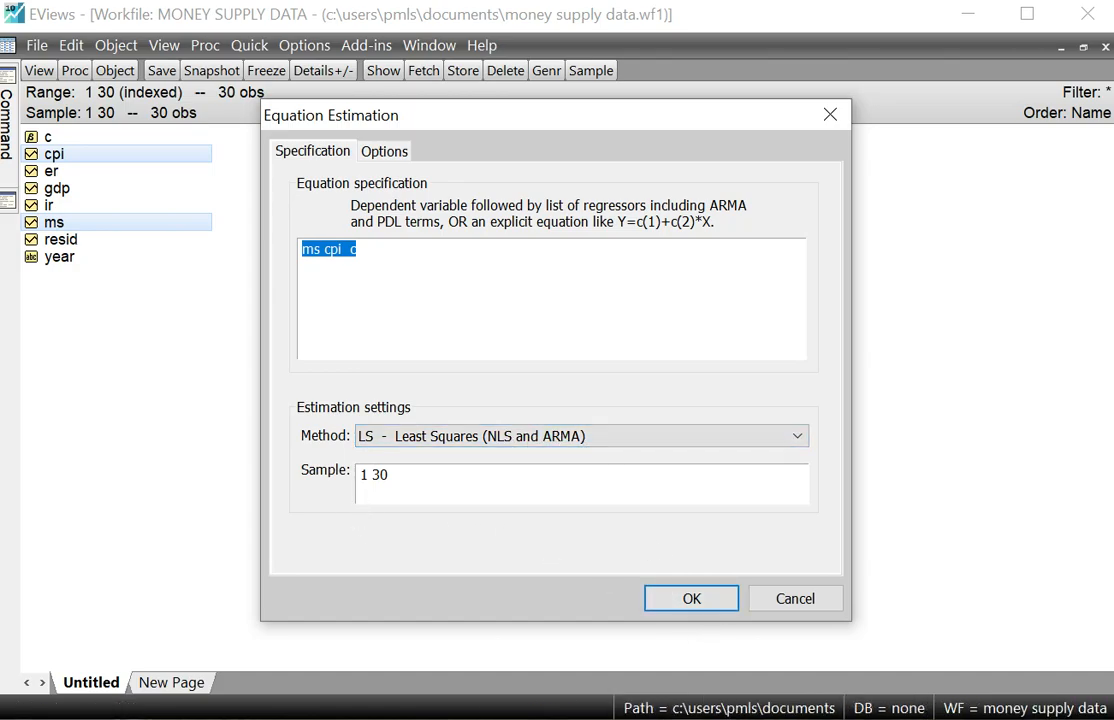
left_click(722, 604)
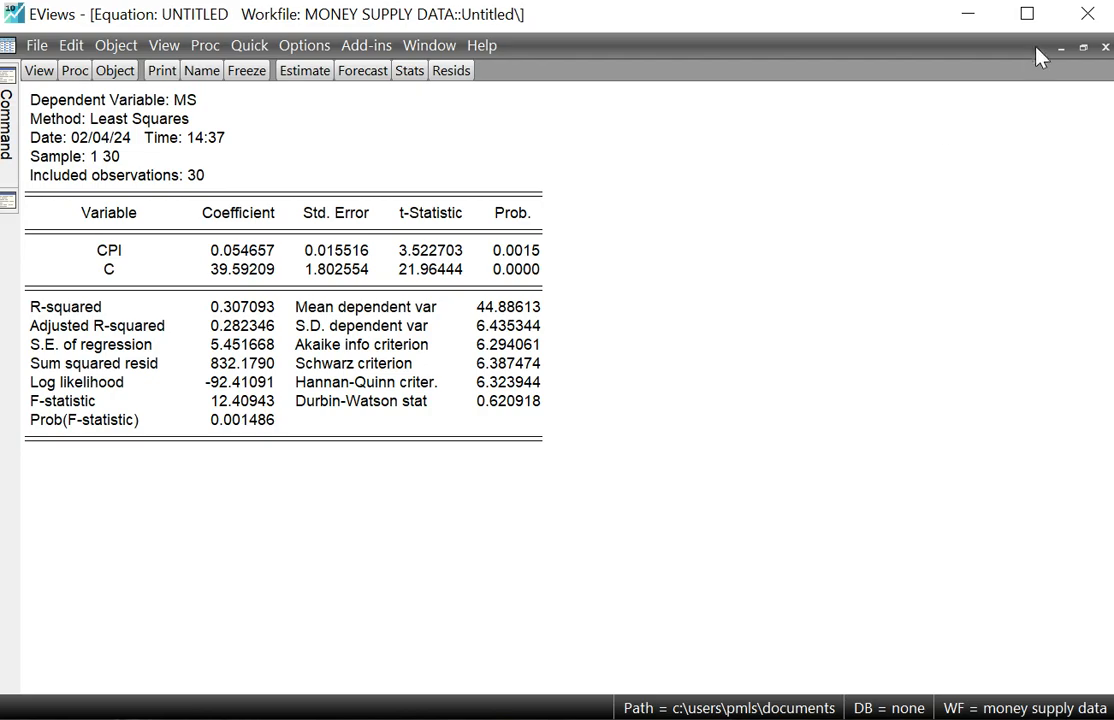
- Move the equation output beside the workfile, inspect the regenerated resid series, and check the residual stationarity step in the handwritten notes
left_click(1083, 49)
left_click_drag(400, 158, 693, 104)
left_click(360, 340)
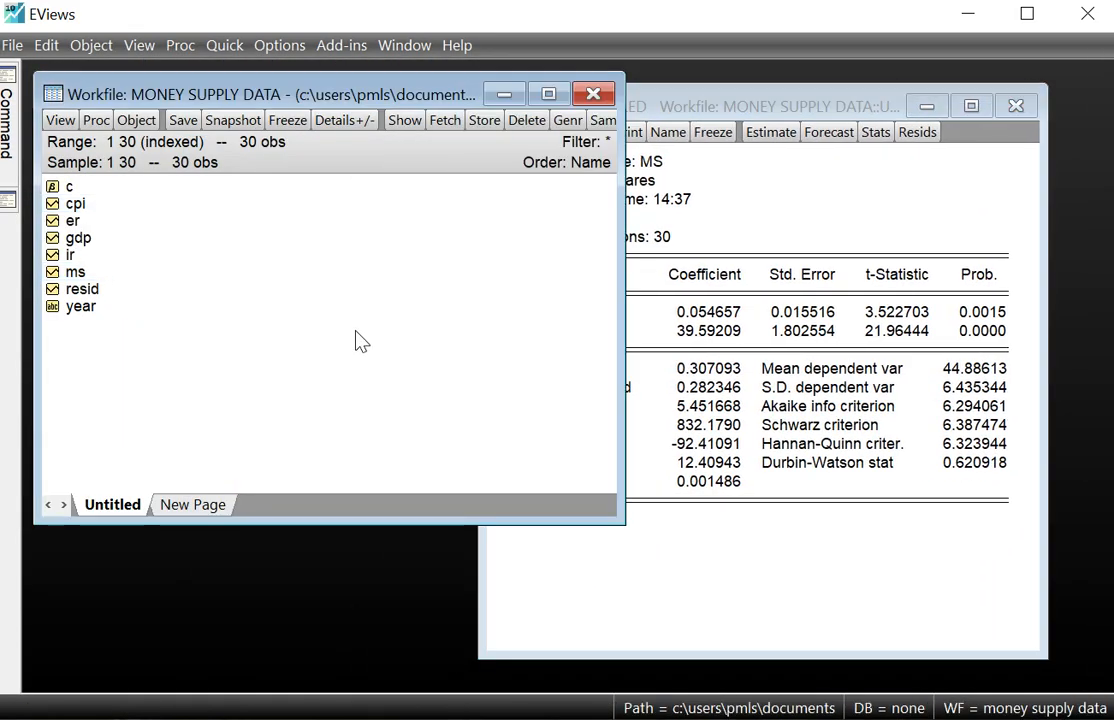
double_click(105, 290)
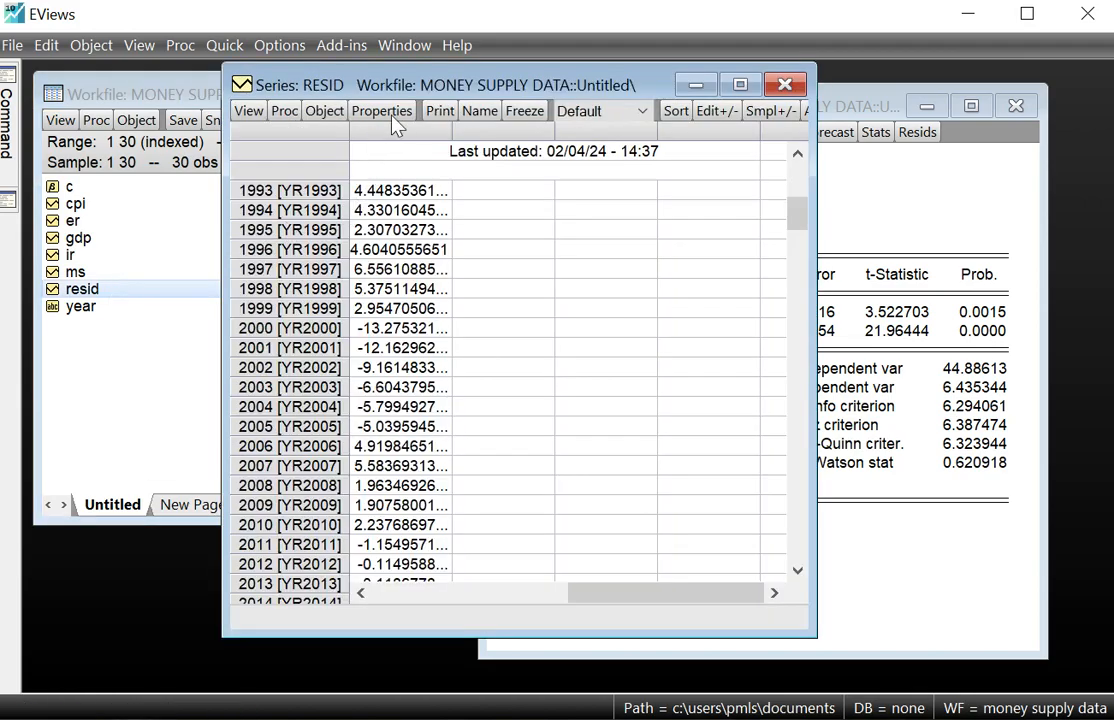
left_click(697, 88)
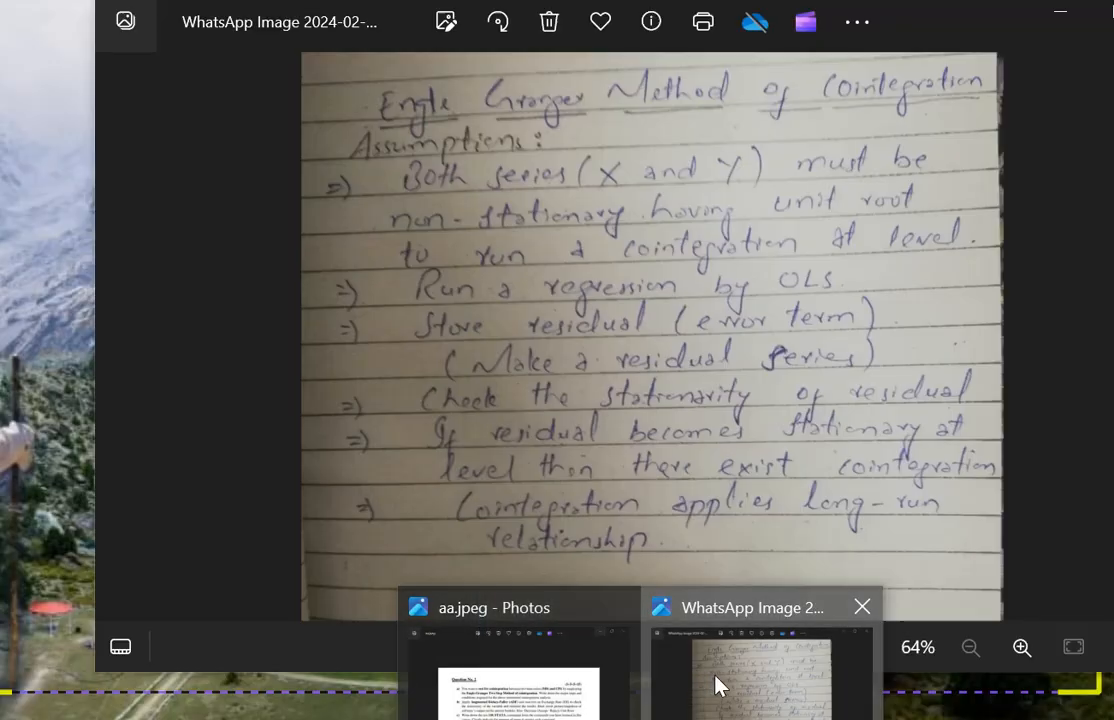
left_click(716, 683)
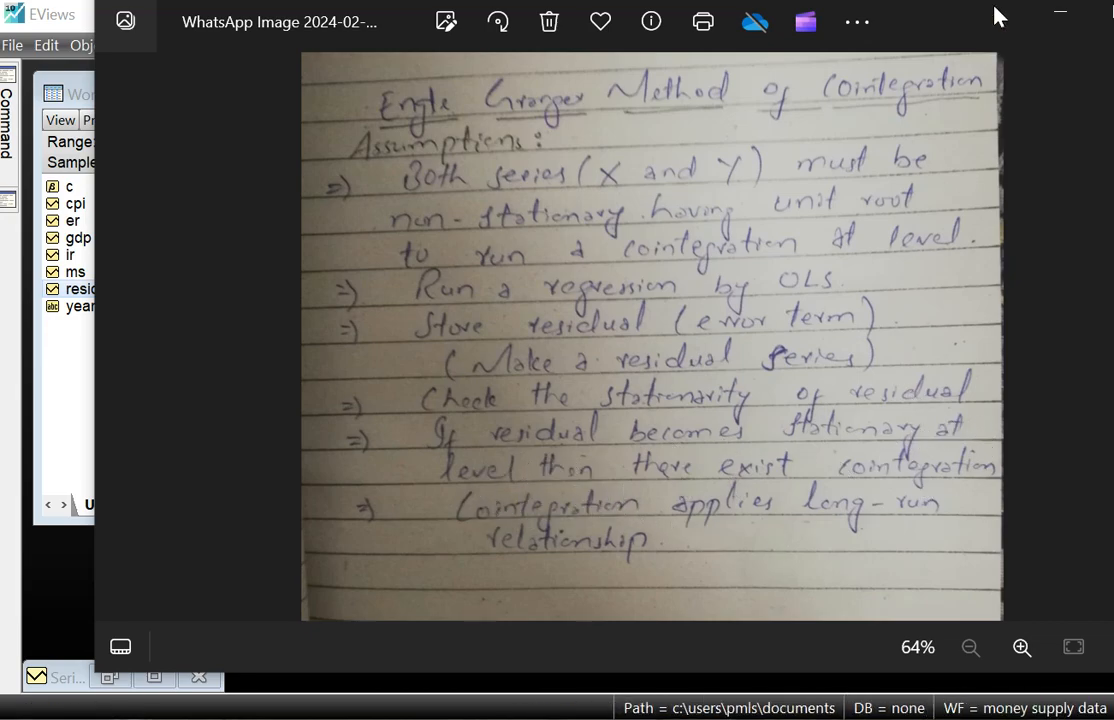
left_click(1062, 22)
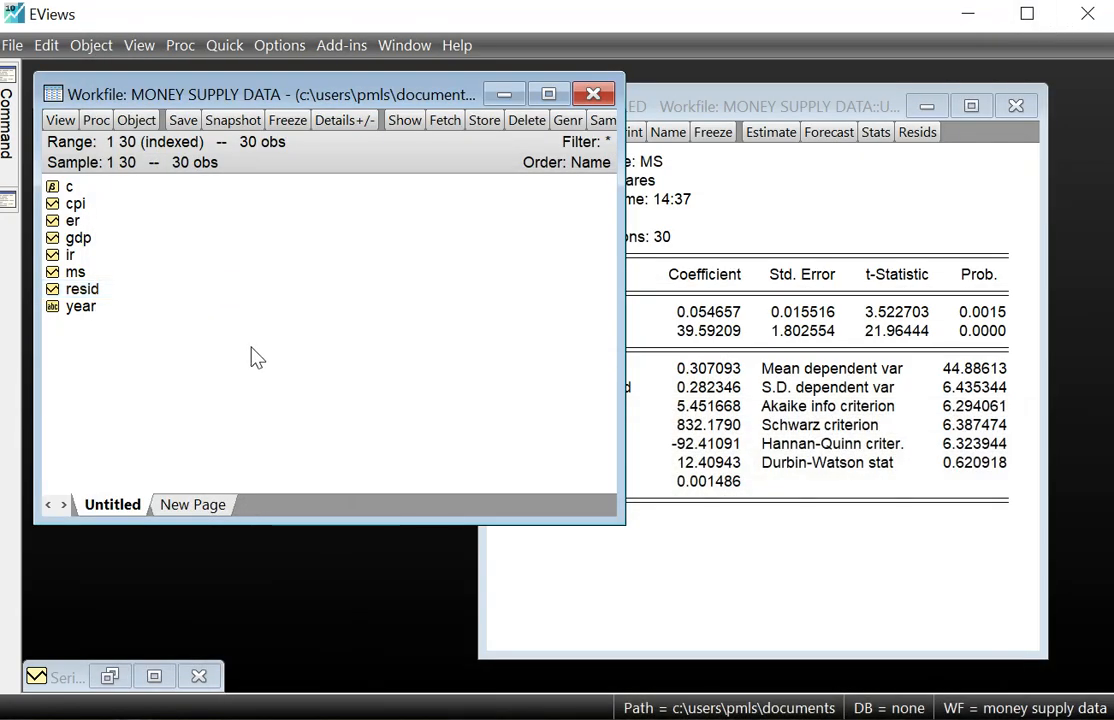
- View the resid series as a basic Line & Symbol graph of the raw data
double_click(108, 291)
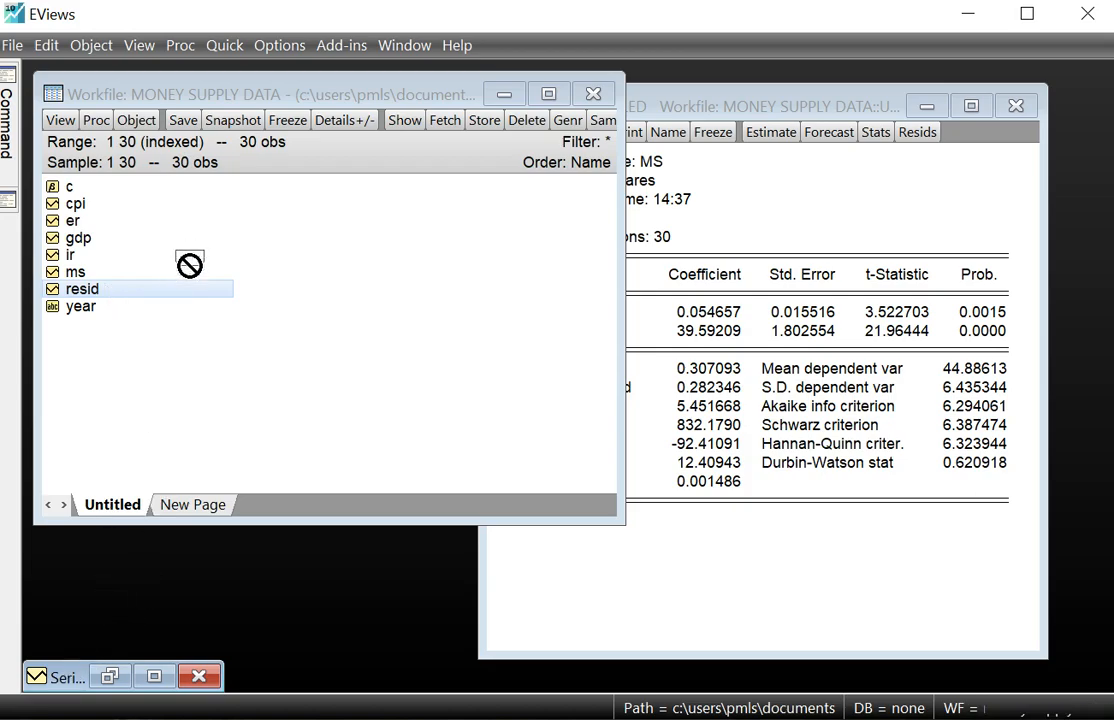
left_click(110, 677)
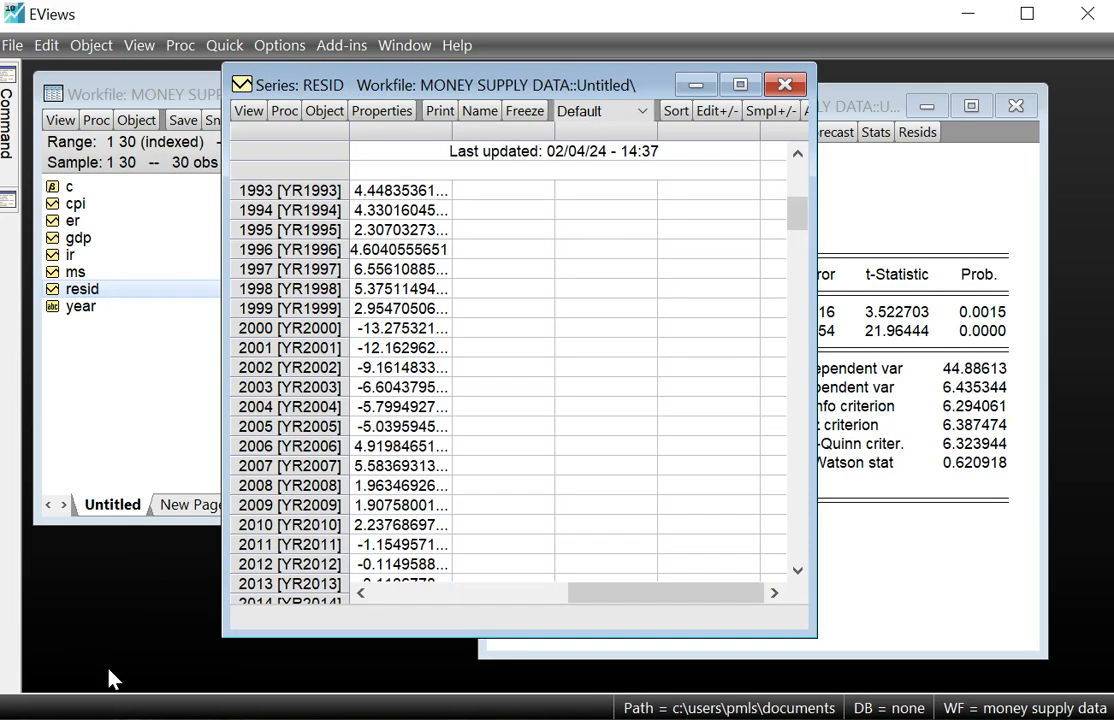
left_click(741, 86)
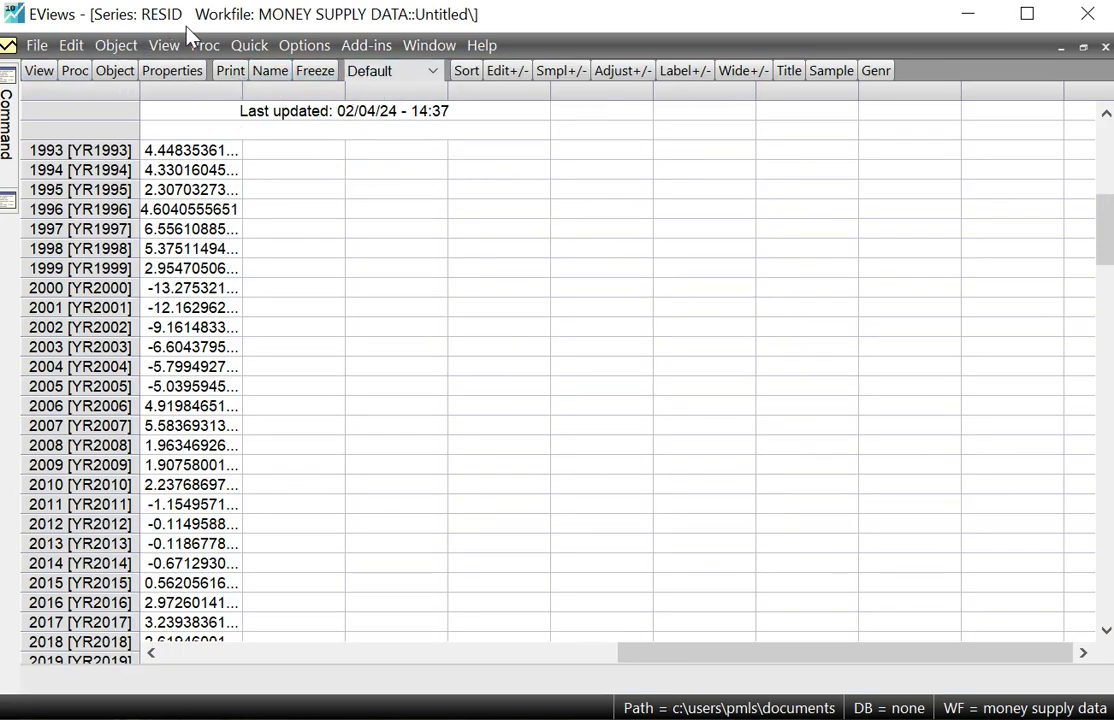
left_click(37, 78)
left_click(181, 125)
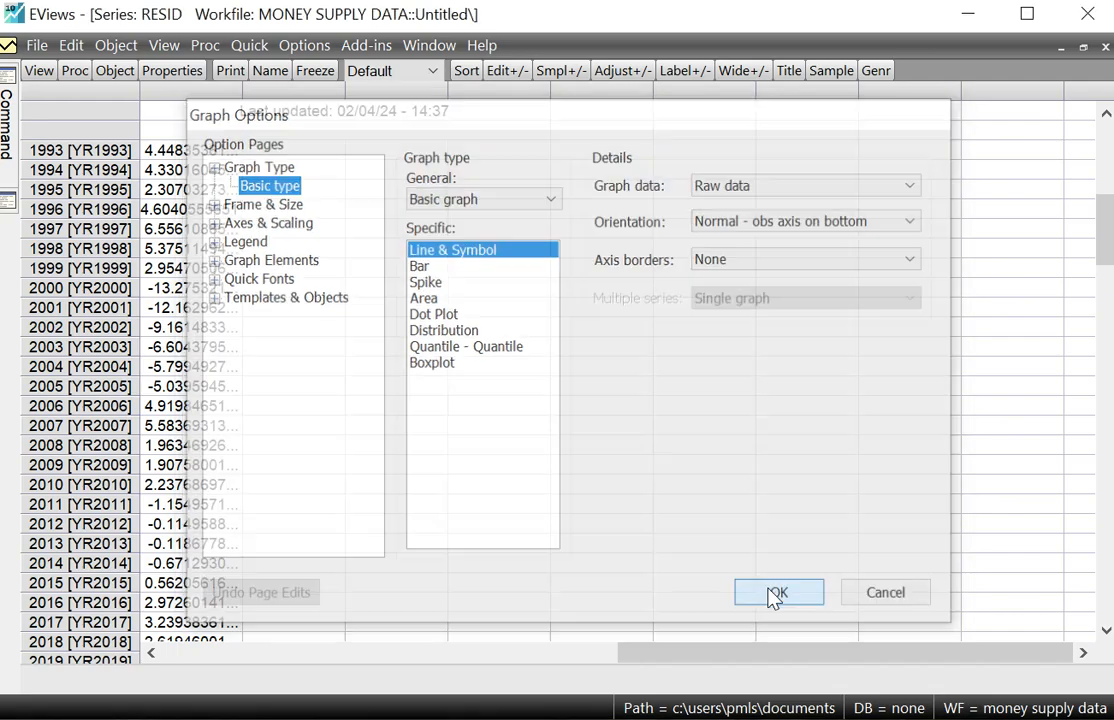
left_click(776, 595)
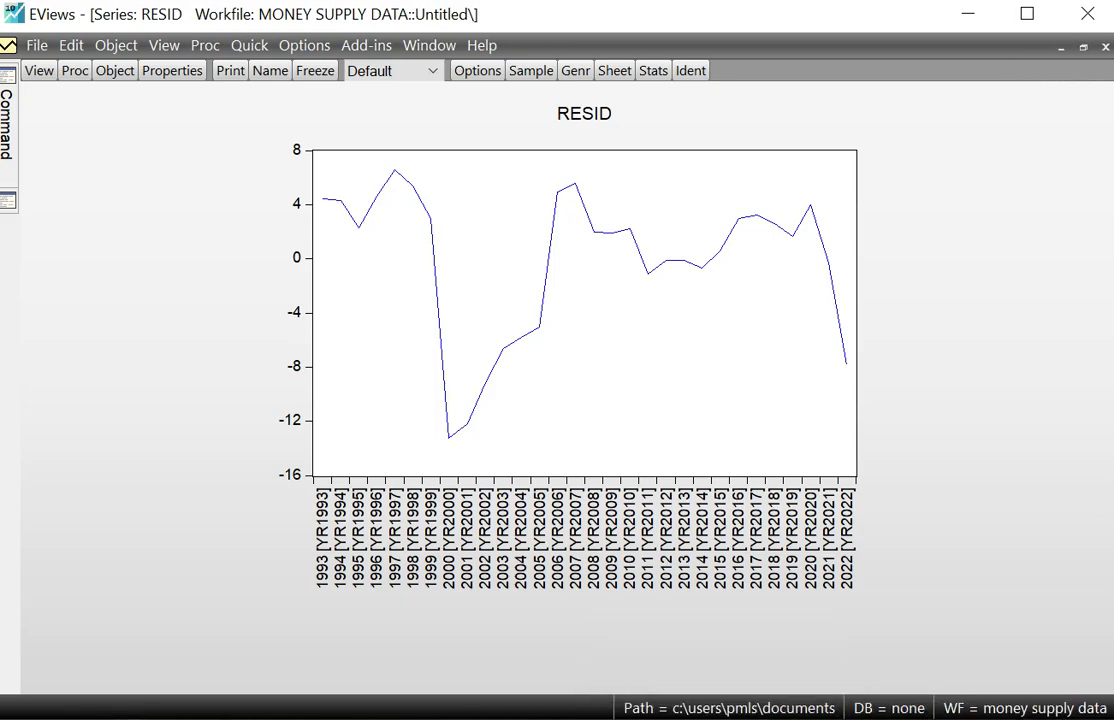
- Reread the Engle-Granger question about the MS and CPI series in the aa.jpeg image
mouse_move(640, 719)
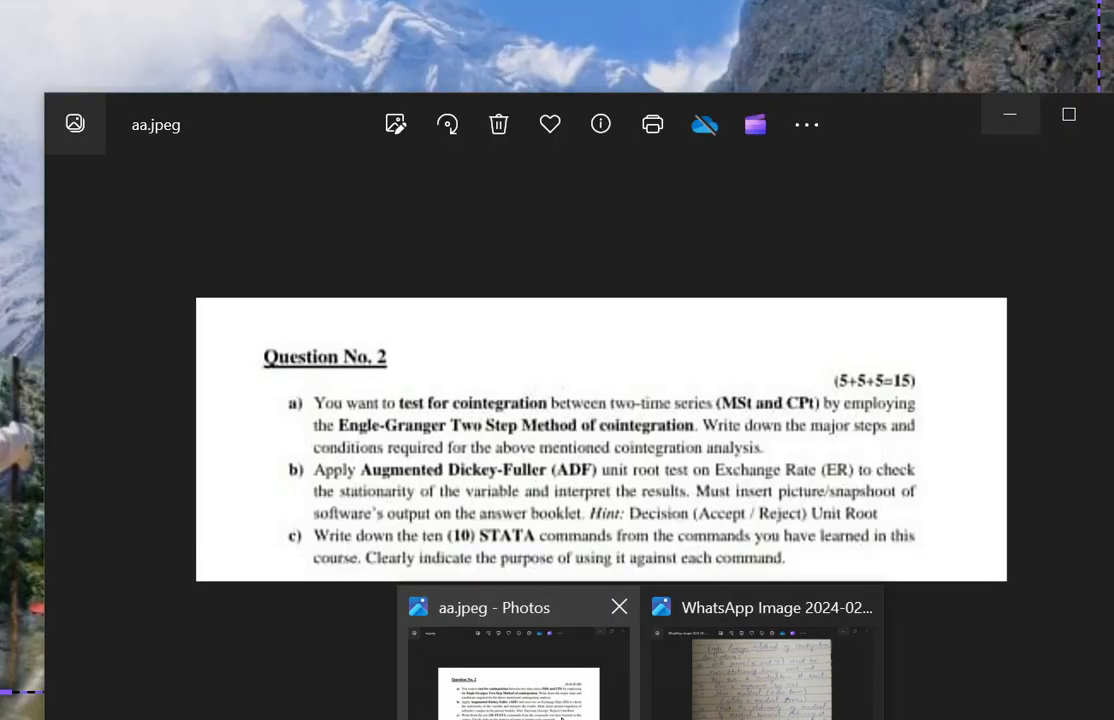
left_click(562, 717)
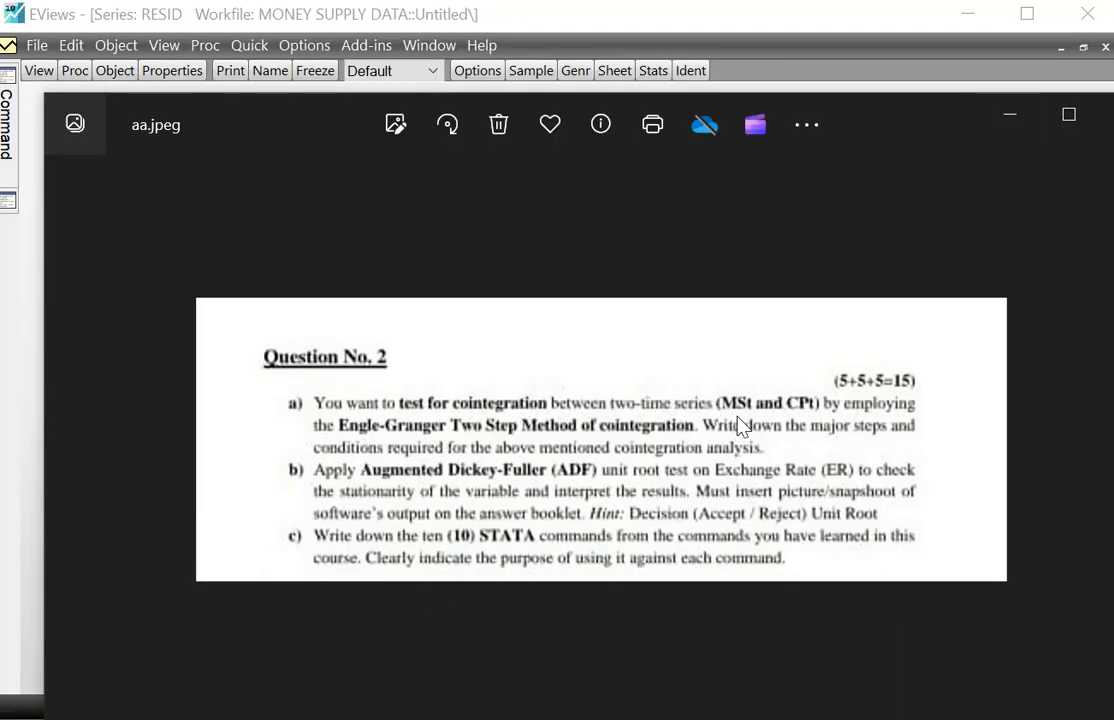
left_click(1010, 116)
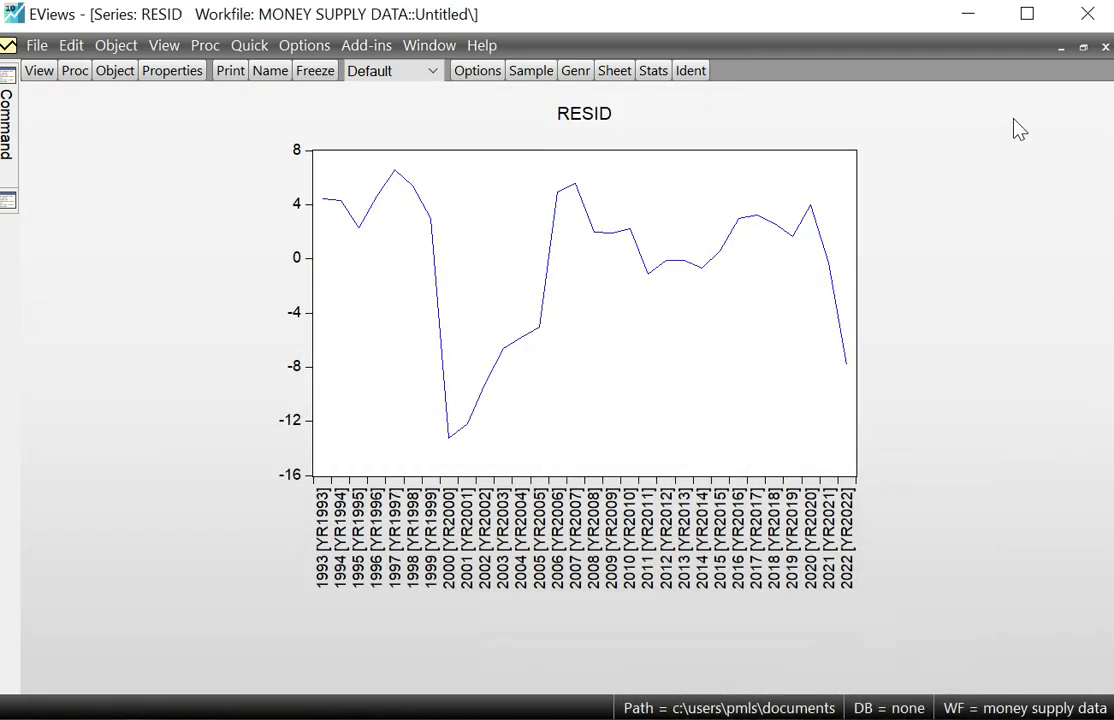
- Close the resid series, delete the untitled equation, and maximize the workfile window
left_click(1083, 48)
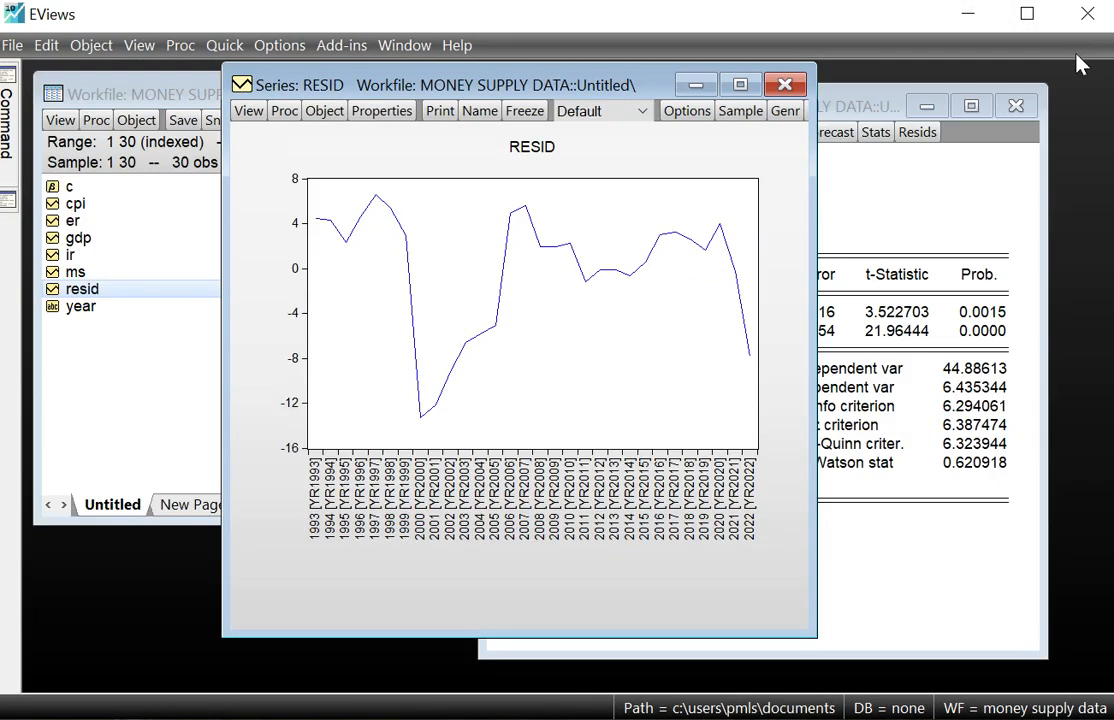
left_click(786, 88)
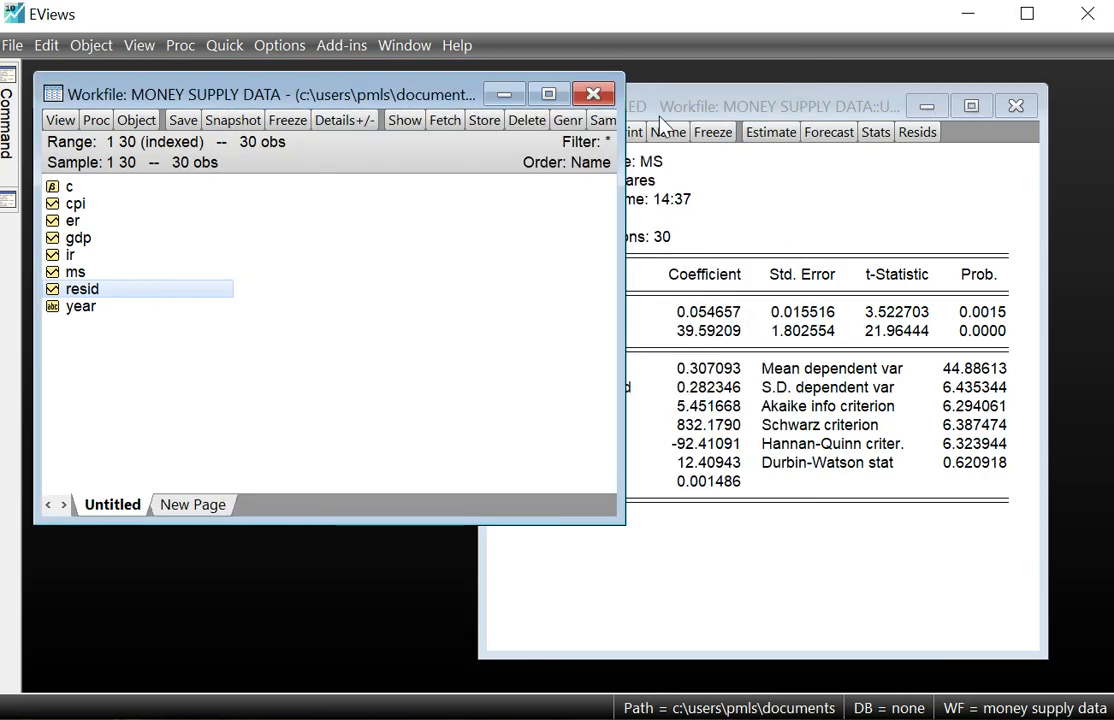
left_click(1016, 106)
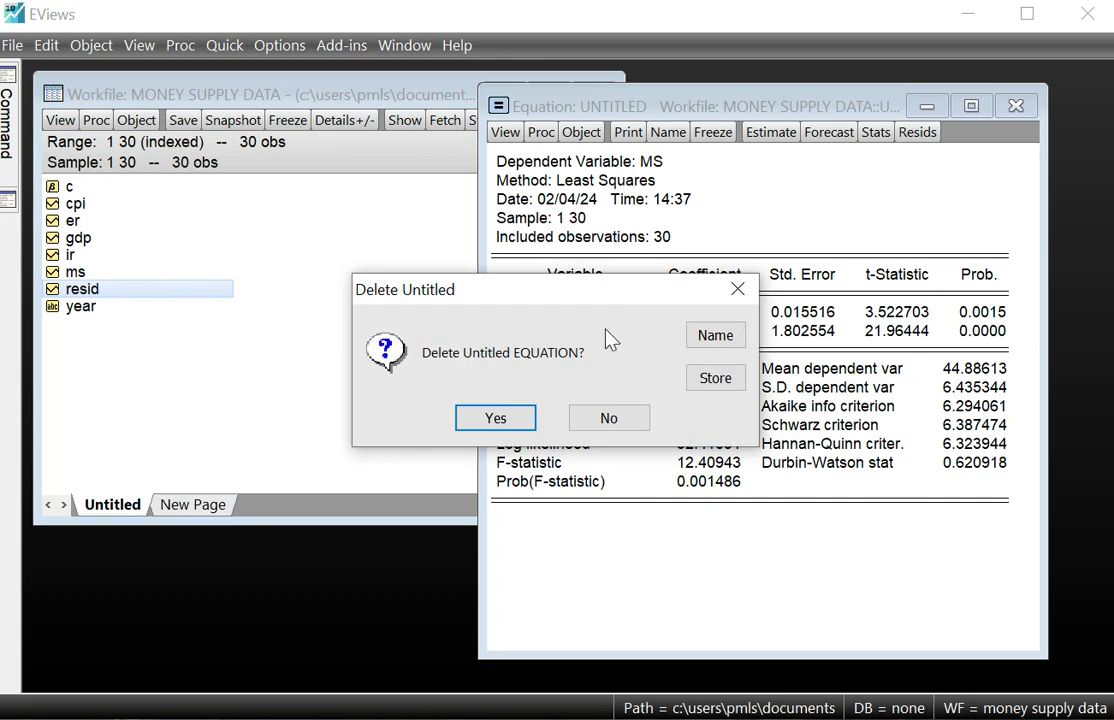
left_click(498, 420)
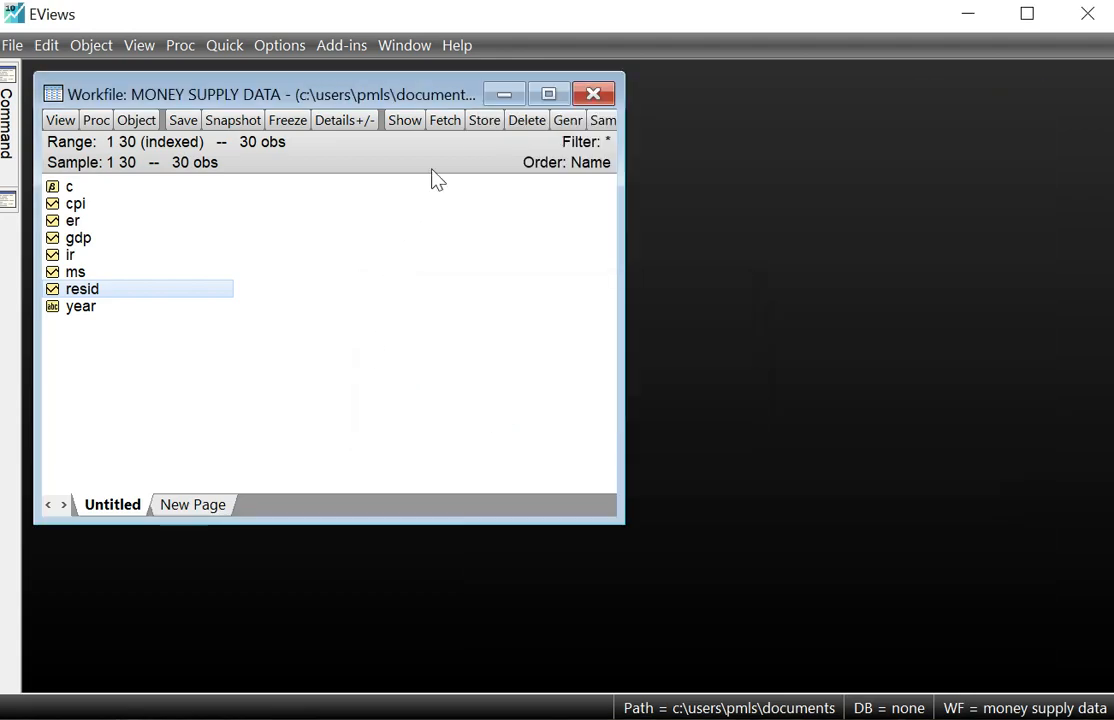
left_click(548, 93)
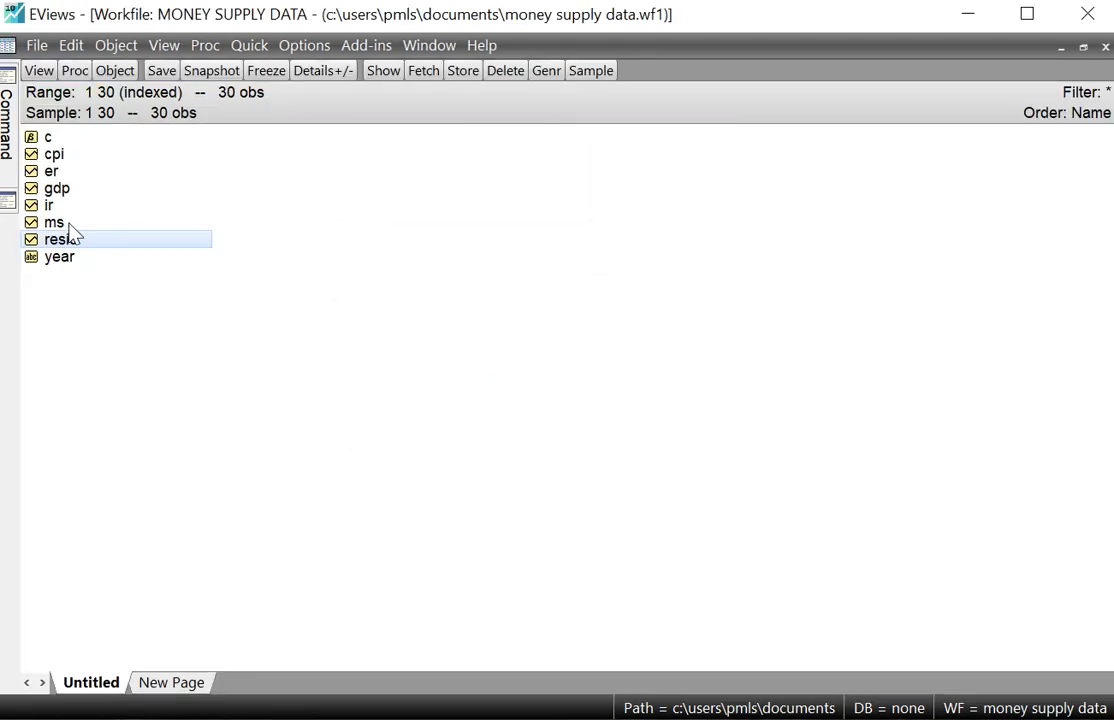
- Open the ms and cpi series together as a group, with ms first
left_click(70, 225)
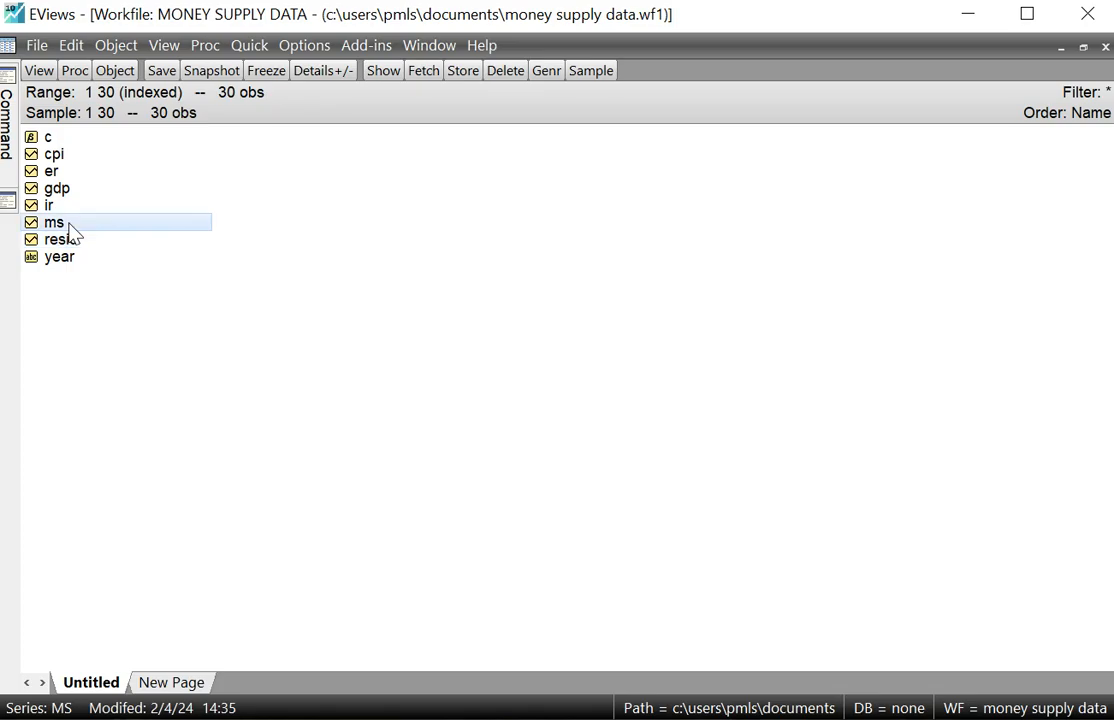
right_click(66, 156)
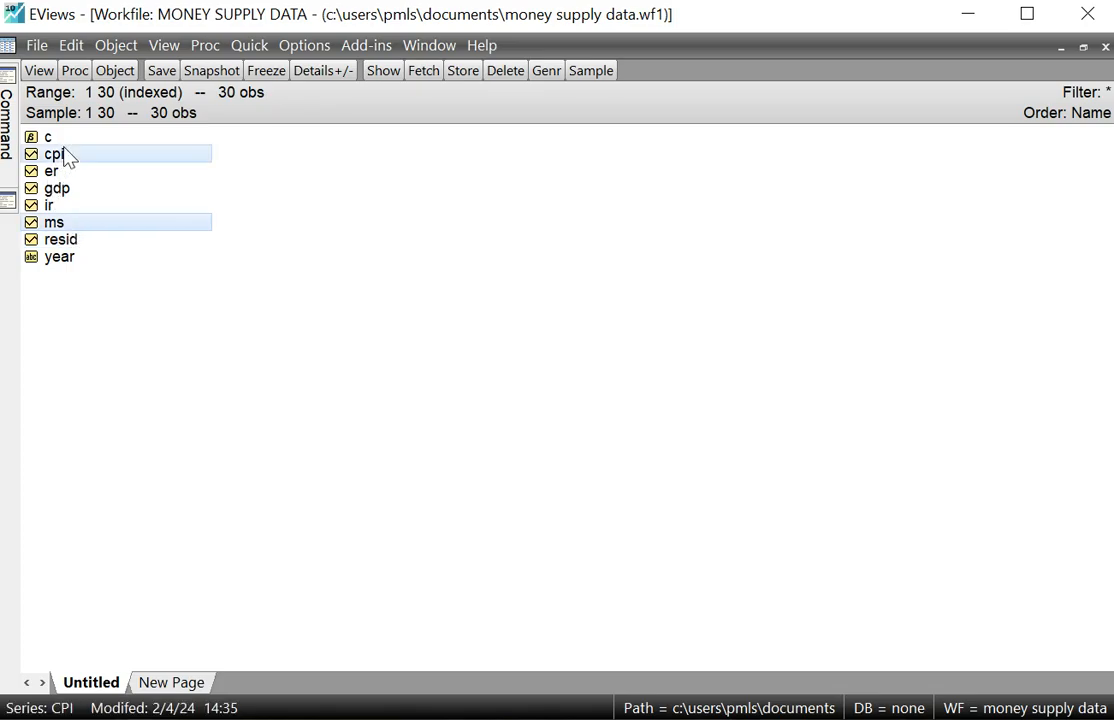
mouse_move(211, 163)
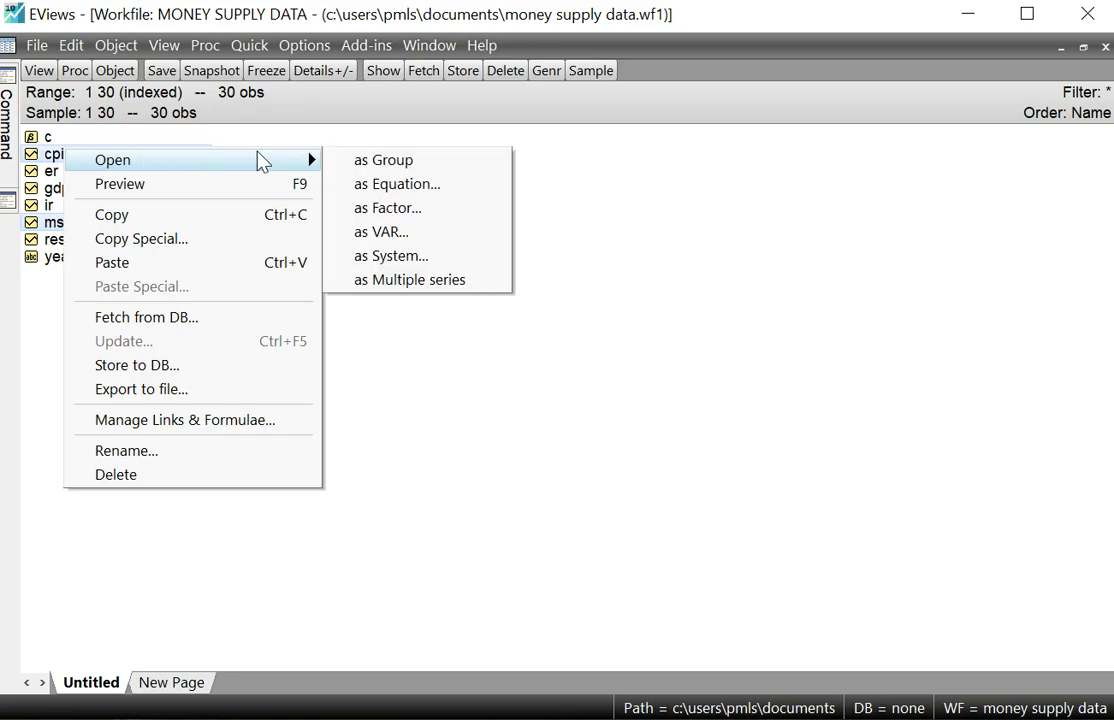
left_click(384, 160)
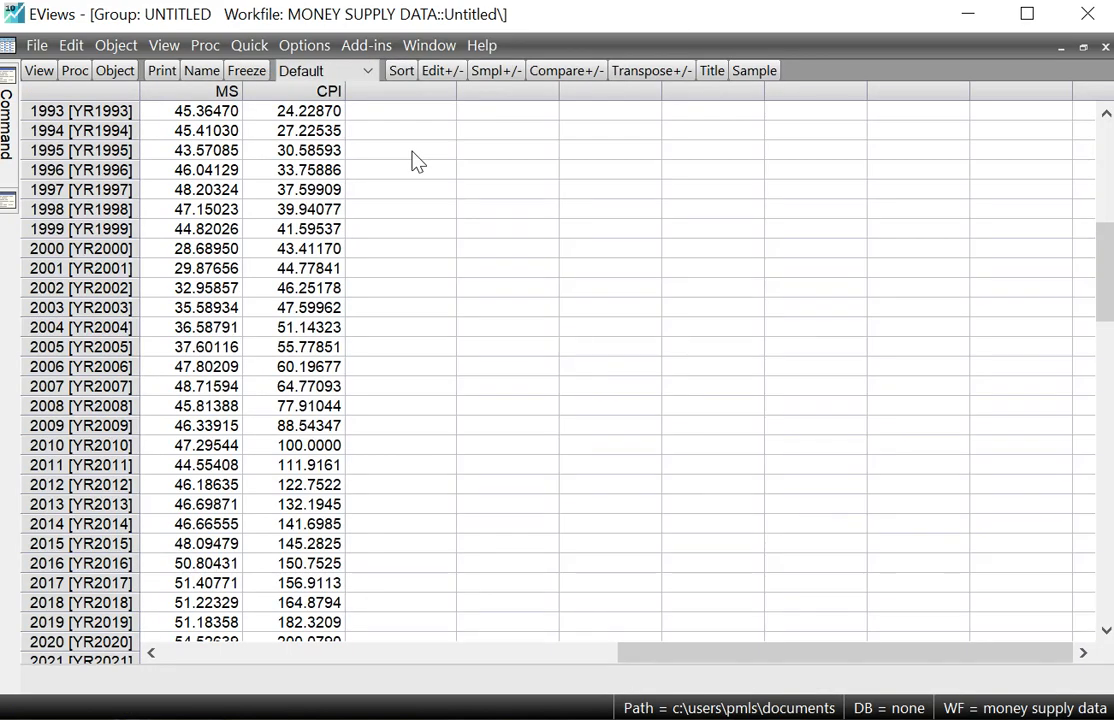
- Run a single-equation Engle-Granger cointegration test on the group with Constant (Level) trend, Schwarz Info Criterion lags and d.f. adjustment
left_click(36, 72)
mouse_move(155, 425)
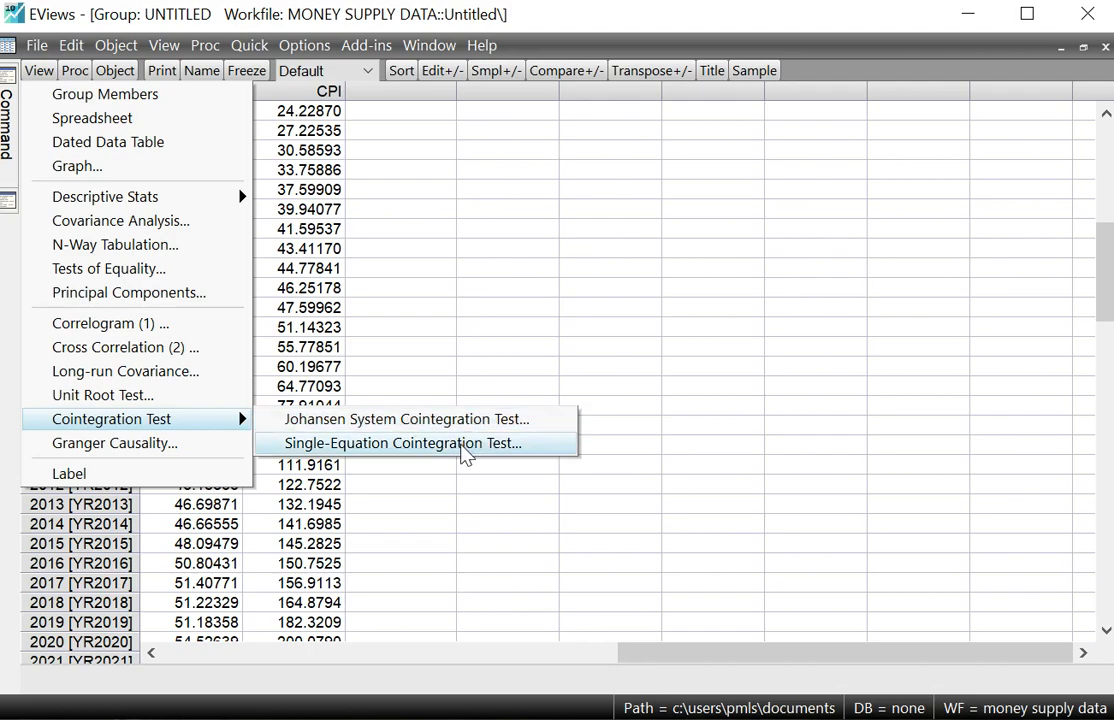
left_click(436, 455)
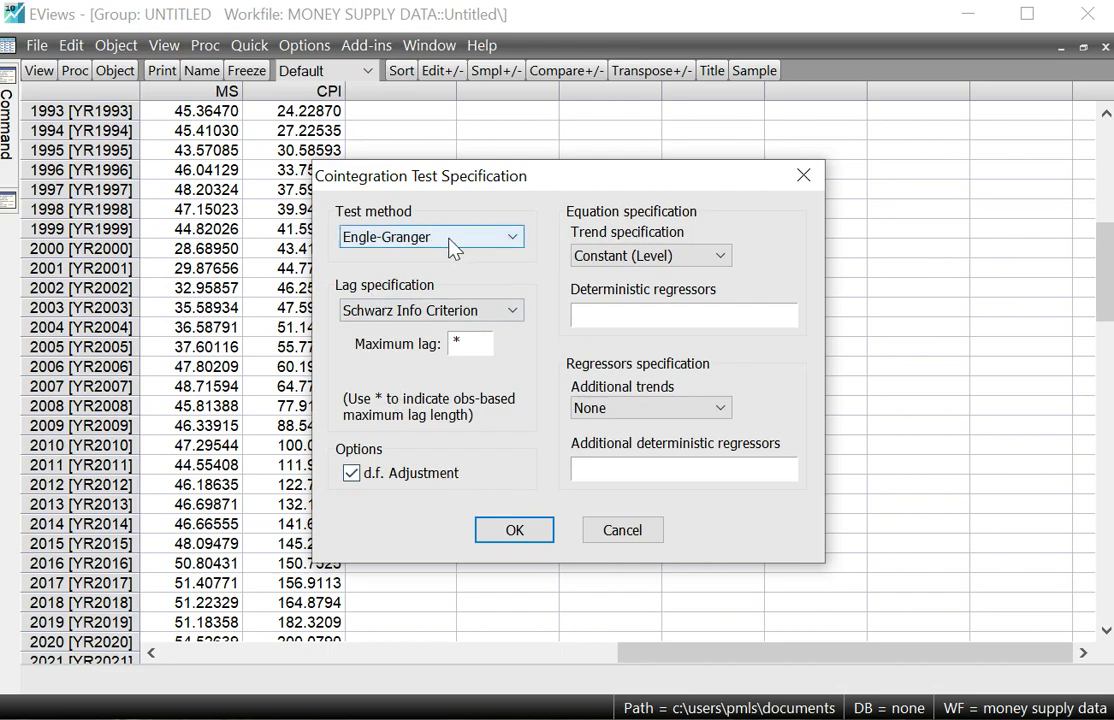
left_click(511, 539)
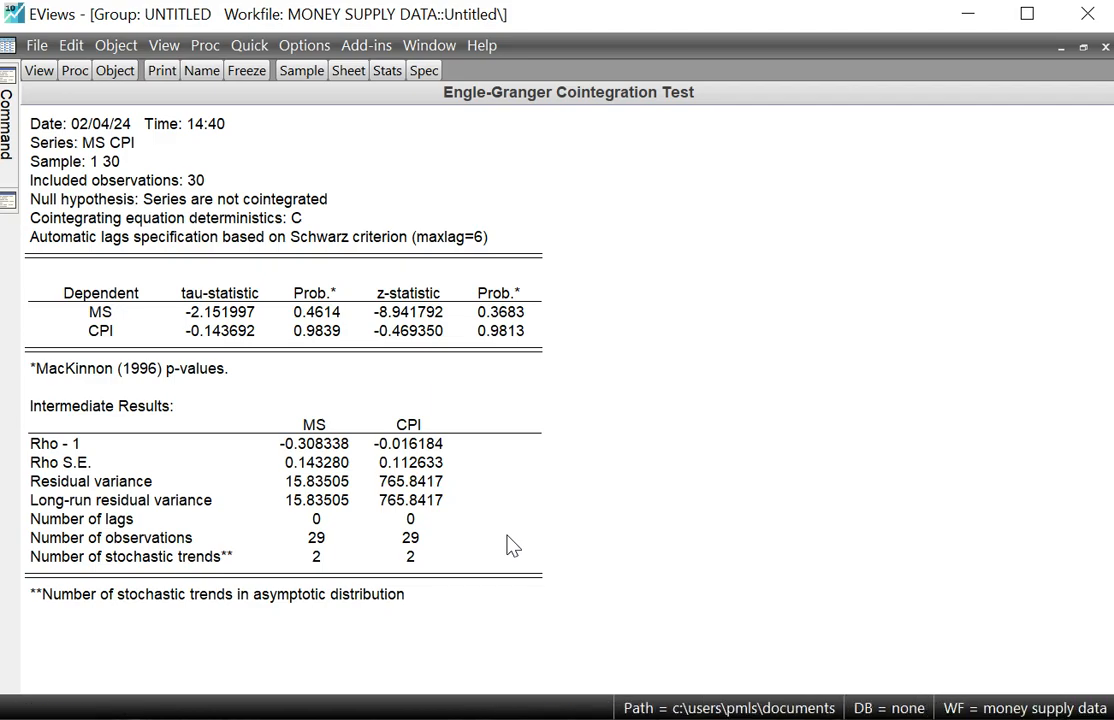
left_click(510, 540)
mouse_move(1000, 8)
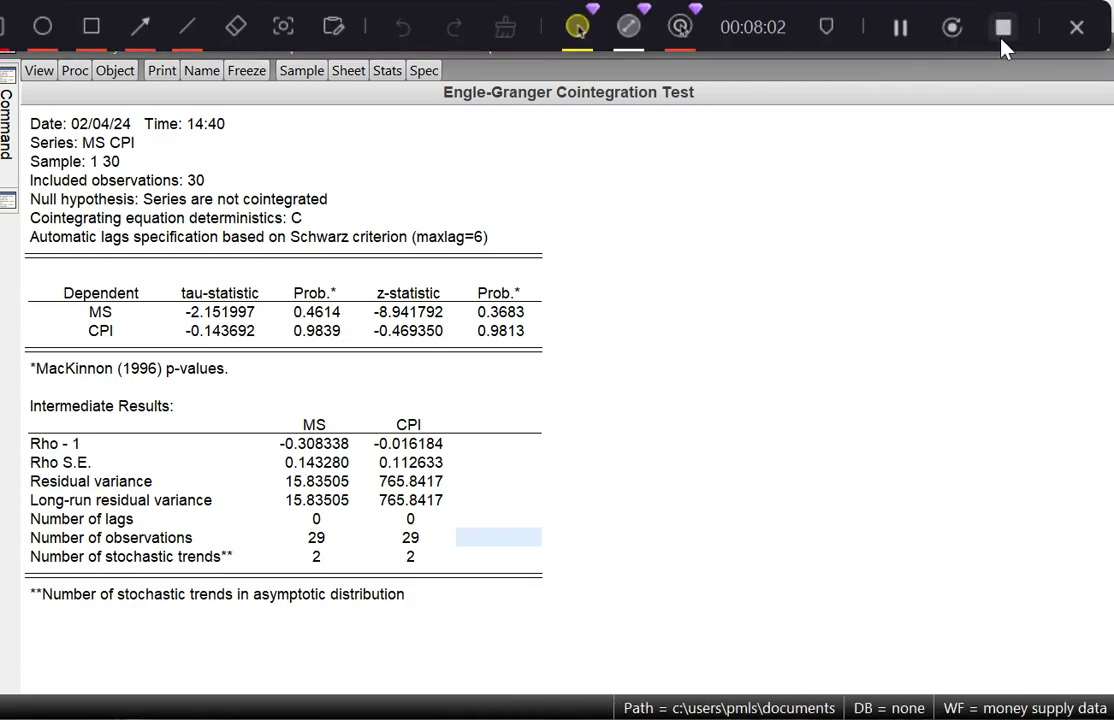